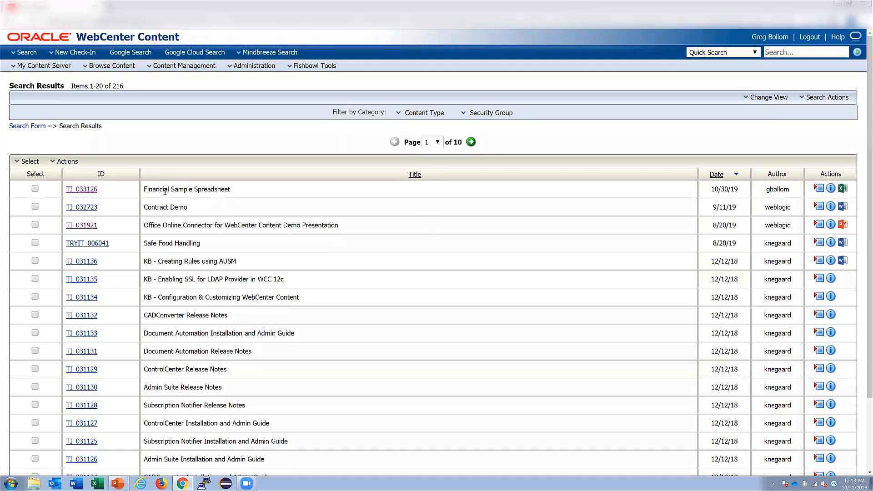
{"action": "left_click", "coordinate": [79, 190]}
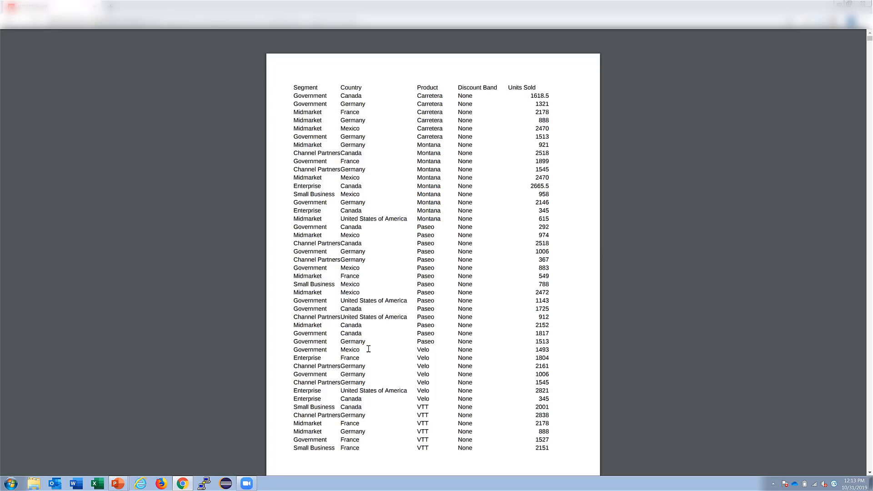
{"action": "scroll", "coordinate": [368, 349], "scroll_direction": "down", "scroll_amount": 15}
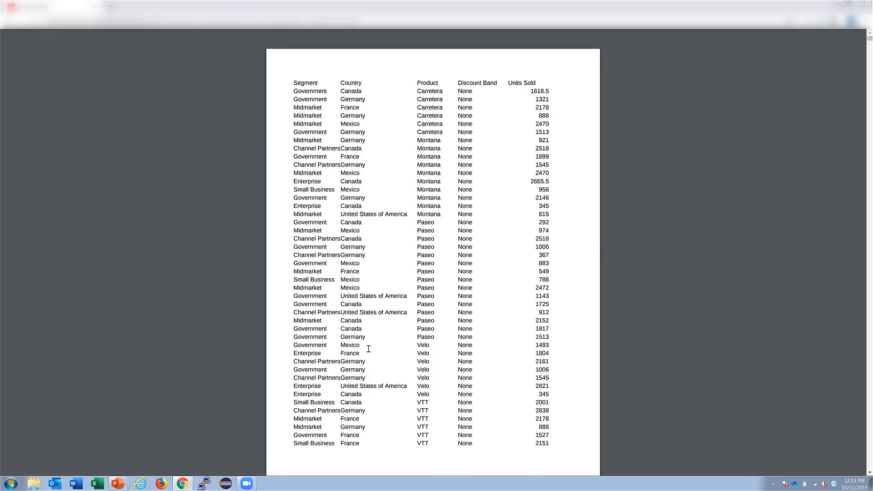
{"action": "scroll", "coordinate": [368, 349], "scroll_direction": "down", "scroll_amount": 15}
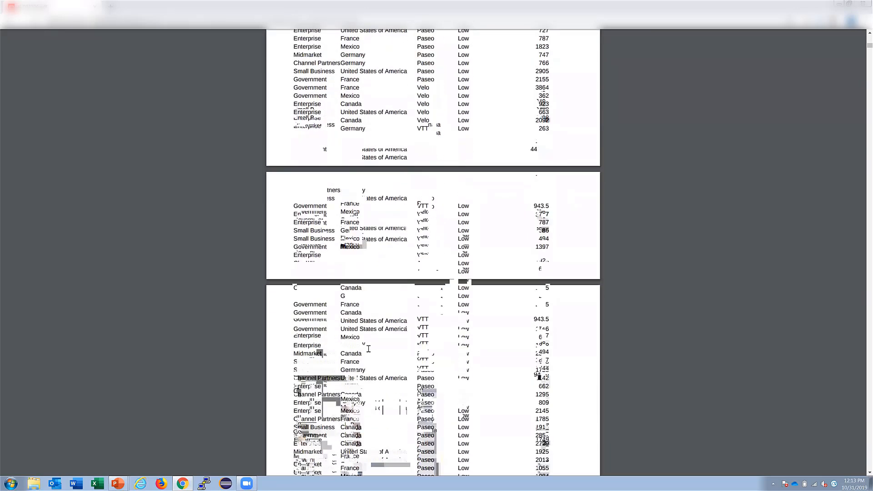
{"action": "scroll", "coordinate": [368, 349], "scroll_direction": "down", "scroll_amount": 20}
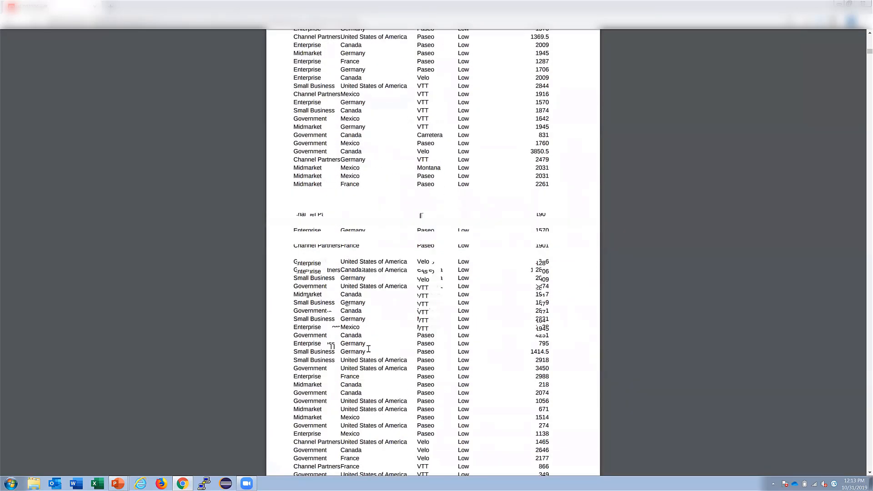
{"action": "scroll", "coordinate": [368, 348], "scroll_direction": "down", "scroll_amount": 20}
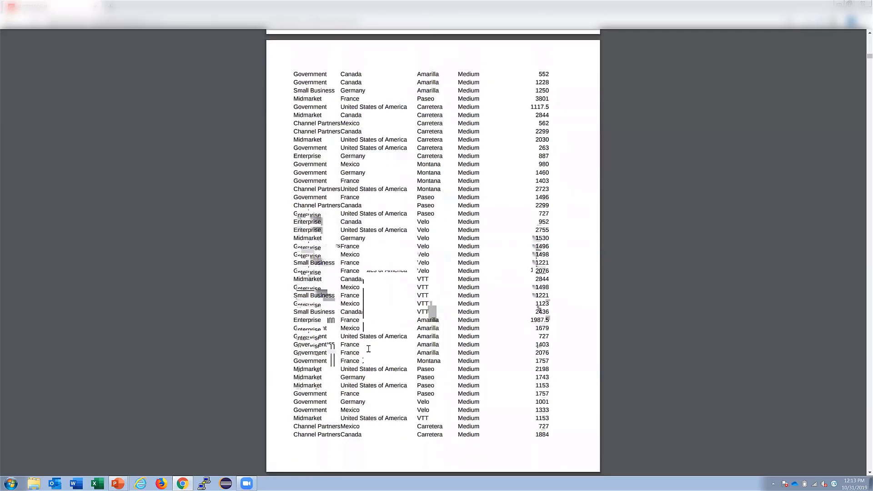
{"action": "scroll", "coordinate": [368, 349], "scroll_direction": "down", "scroll_amount": 20}
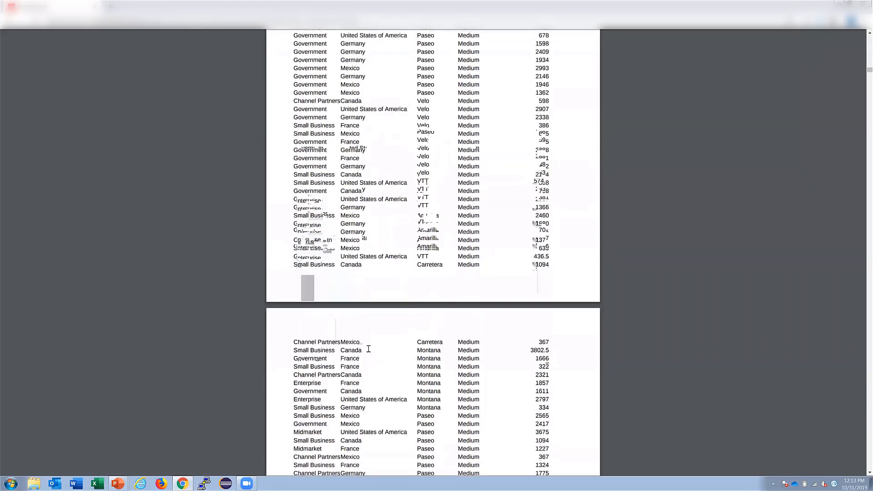
{"action": "scroll", "coordinate": [369, 349], "scroll_direction": "down", "scroll_amount": 20}
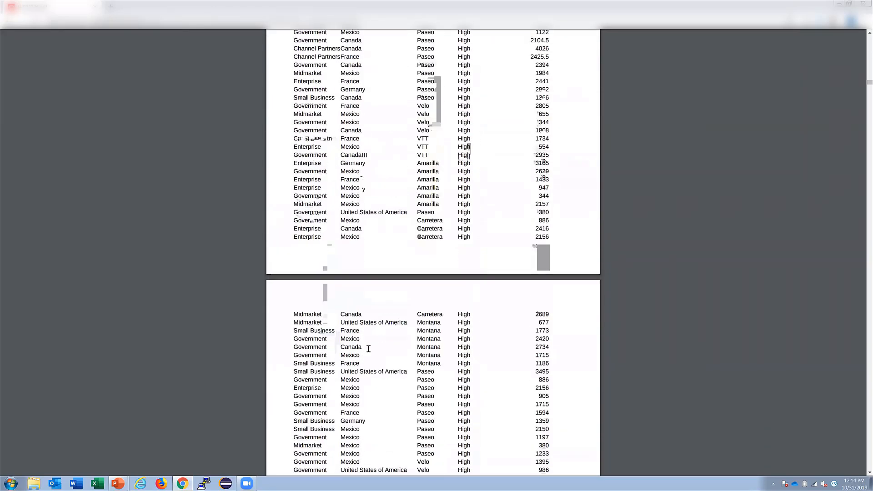
{"action": "scroll", "coordinate": [368, 348], "scroll_direction": "down", "scroll_amount": 20}
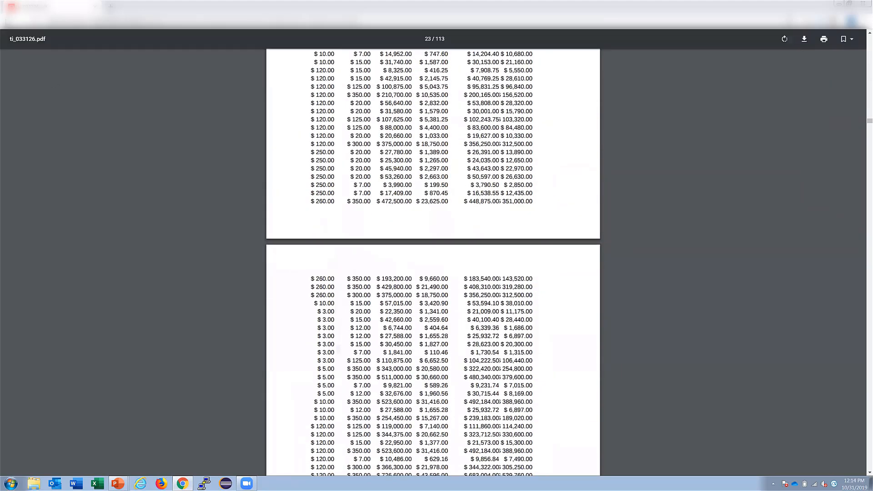
{"action": "left_click", "coordinate": [11, 22]}
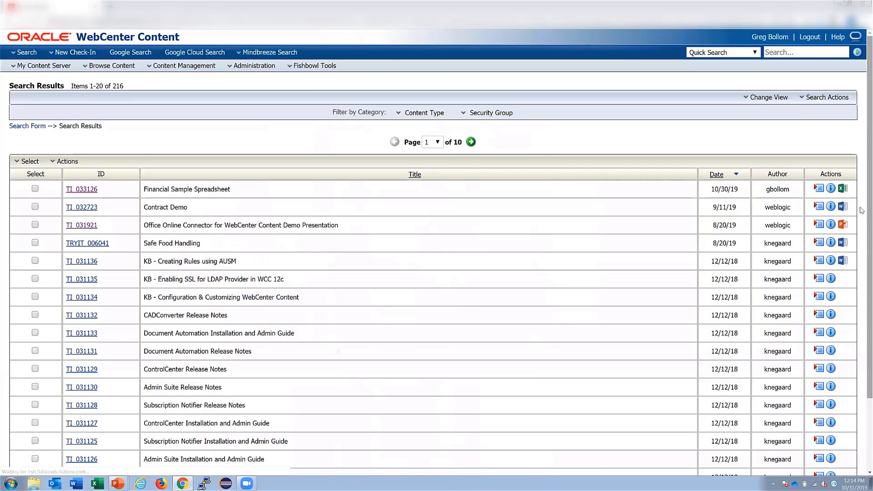
- Open the Financial Sample Spreadsheet (TI_033126) in Excel Online from its Actions column
{"action": "left_click", "coordinate": [842, 189]}
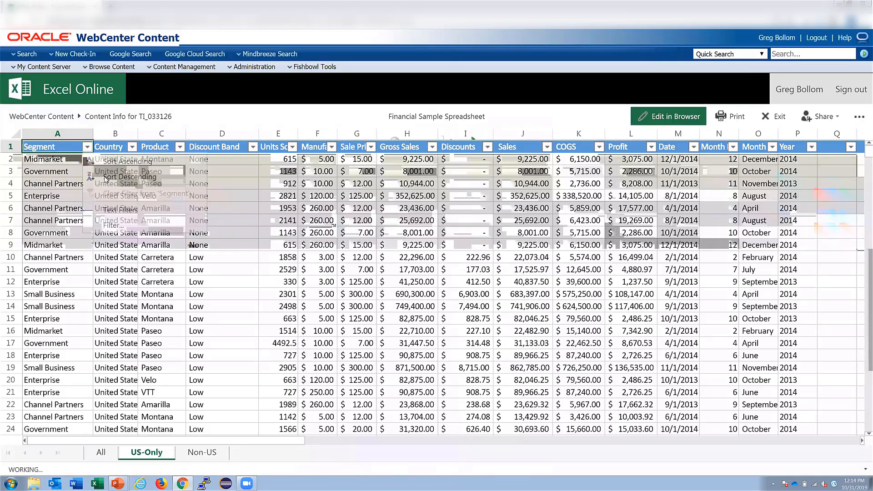
- Filter the Segment column on the US-Only sheet to exclude Channel Partners
{"action": "left_click", "coordinate": [86, 146]}
{"action": "mouse_move", "coordinate": [137, 209]}
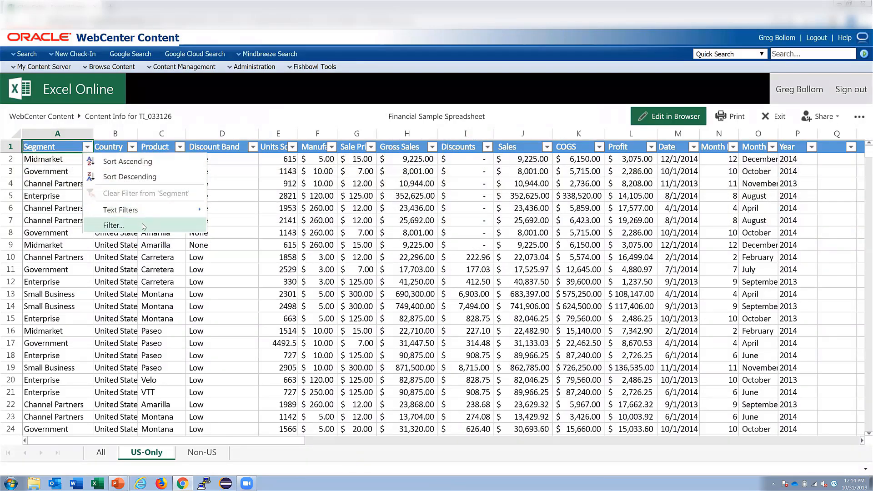
{"action": "left_click", "coordinate": [113, 225]}
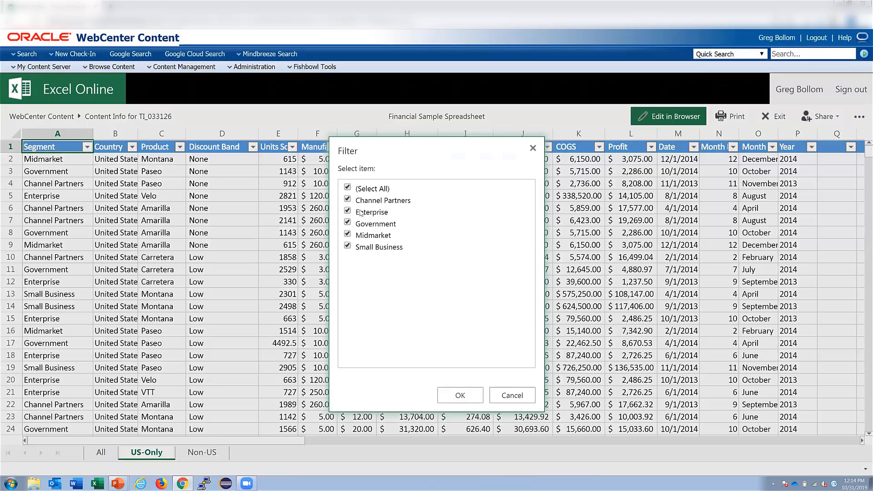
{"action": "left_click", "coordinate": [347, 200]}
{"action": "left_click", "coordinate": [466, 395]}
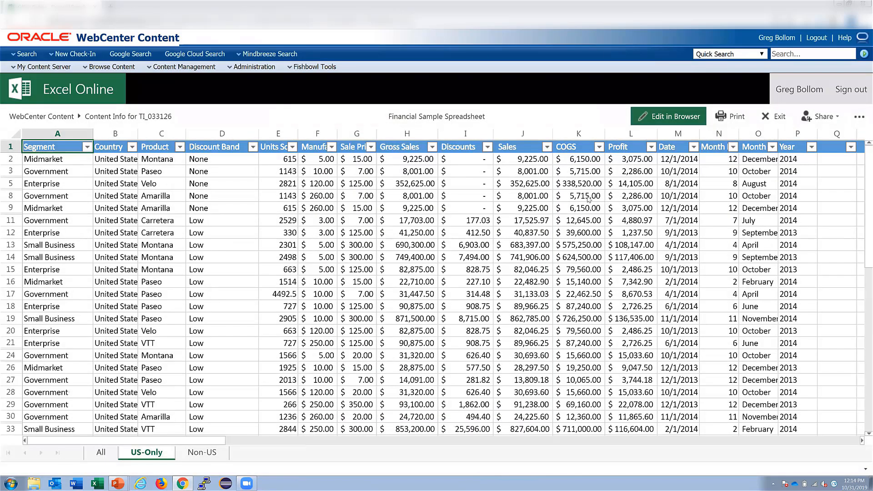
- Select COGS cells K5:K16 and view their sum, count and average in the status bar
{"action": "left_click", "coordinate": [586, 197]}
{"action": "left_click_drag", "start_coordinate": [579, 185], "coordinate": [587, 284]}
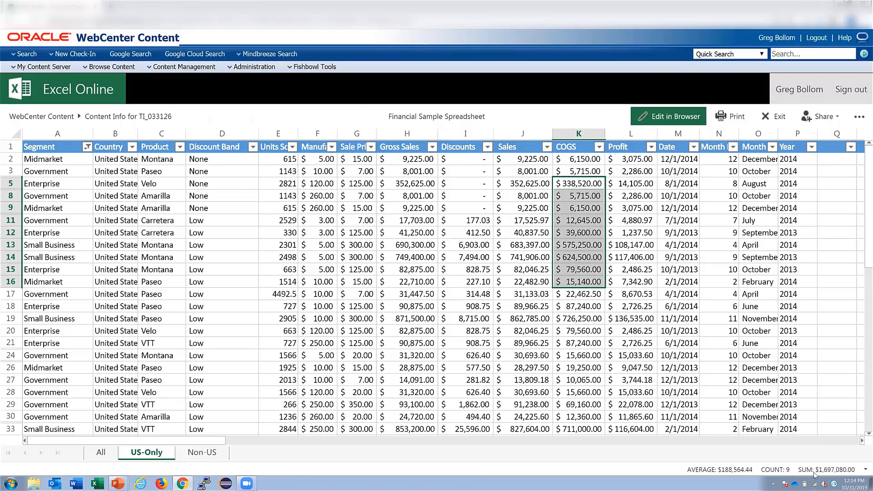
{"action": "left_click", "coordinate": [864, 469]}
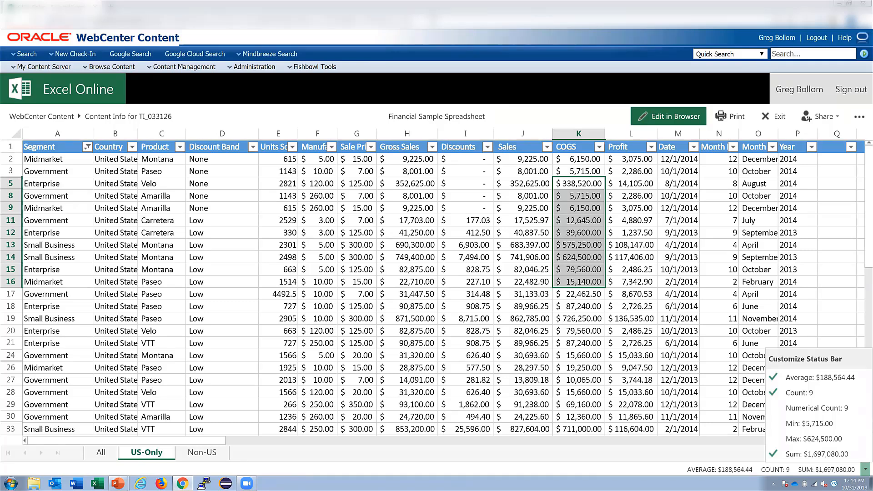
- Reload the spreadsheet full-screen with &FbsOOCFullScreen=1 in the URL, then return to WebCenter Content
{"action": "type", "text": "&"}
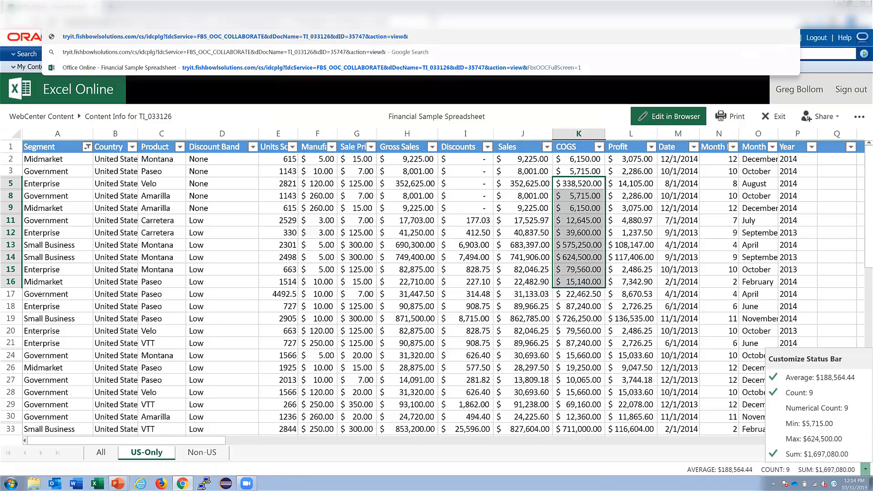
{"action": "type", "text": "FbsOO"}
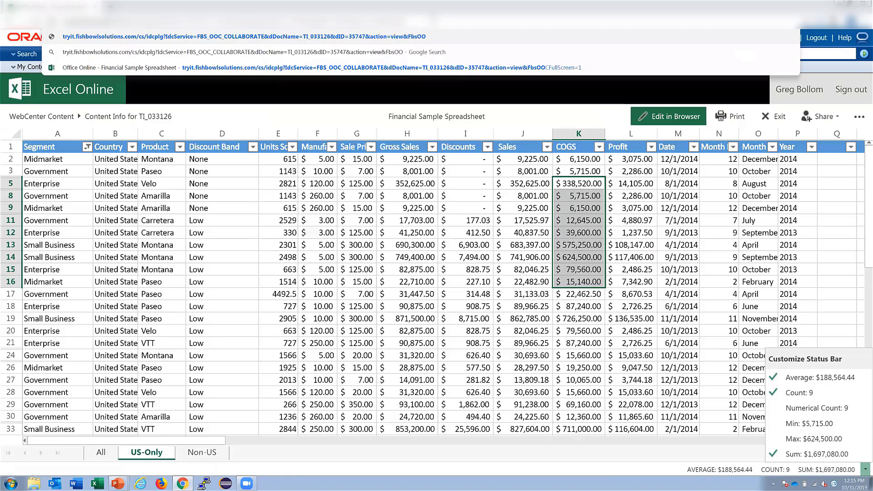
{"action": "type", "text": "CFill"}
{"action": "left_click", "coordinate": [538, 68]}
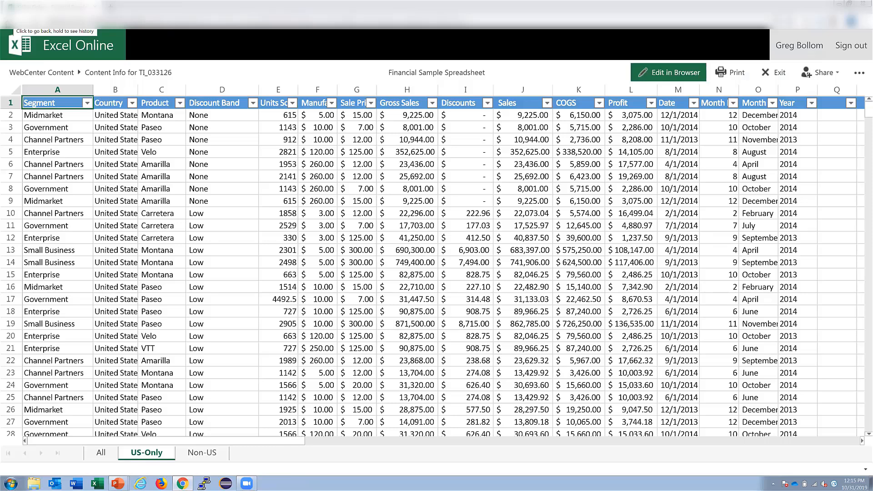
{"action": "left_click", "coordinate": [10, 18]}
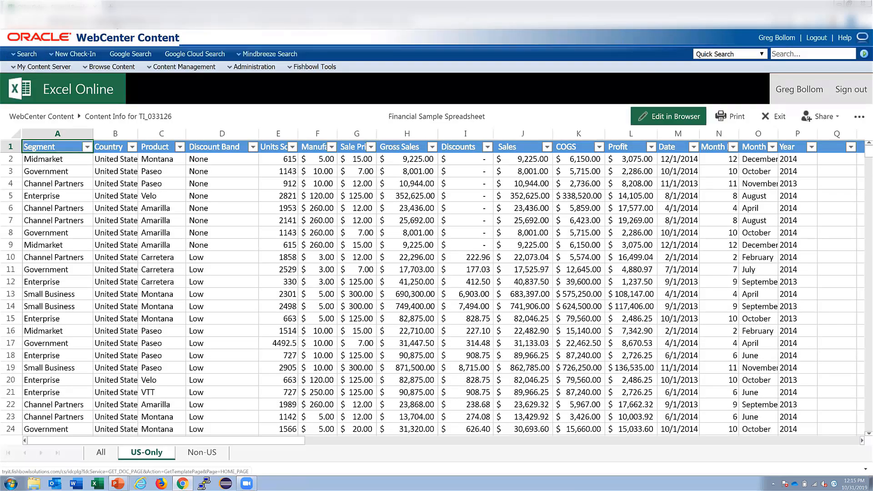
- Rerun the quick search and open the demo presentation TI_031921 in PowerPoint Online
{"action": "left_click", "coordinate": [863, 54]}
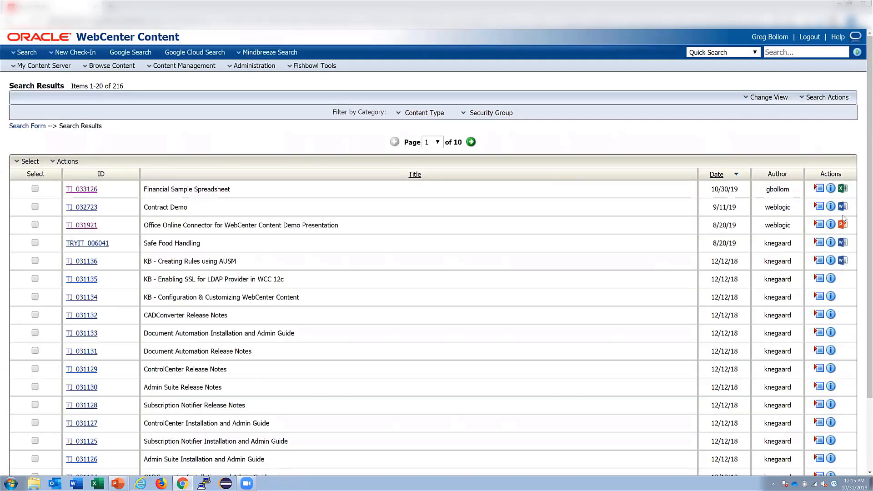
{"action": "left_click", "coordinate": [843, 223]}
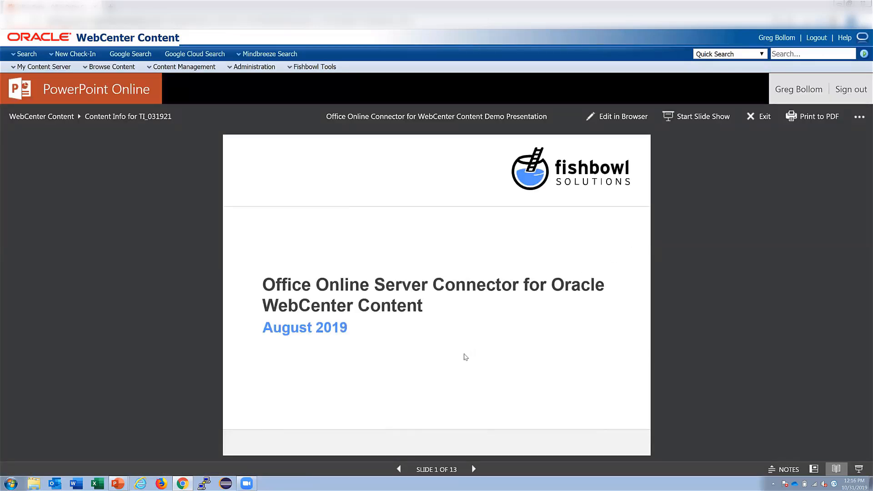
- Switch to editing and change the title slide's date from August 2019 to October 2019
{"action": "left_click", "coordinate": [624, 118]}
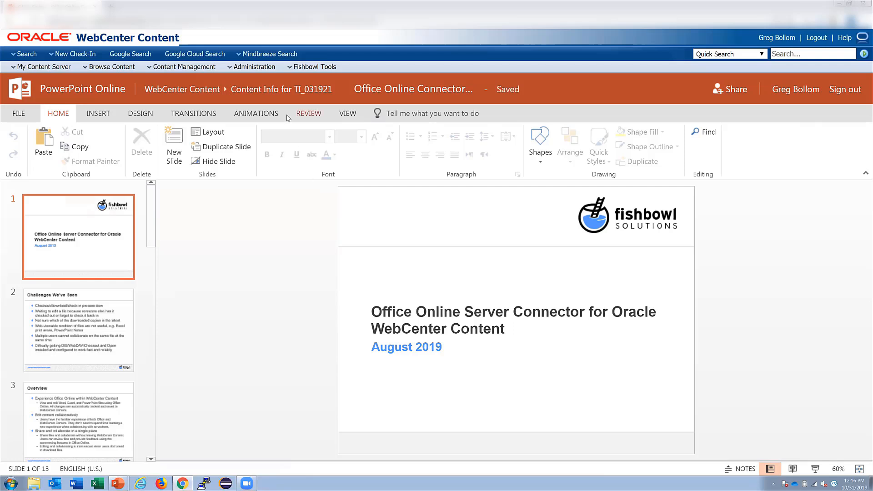
{"action": "left_click", "coordinate": [255, 92]}
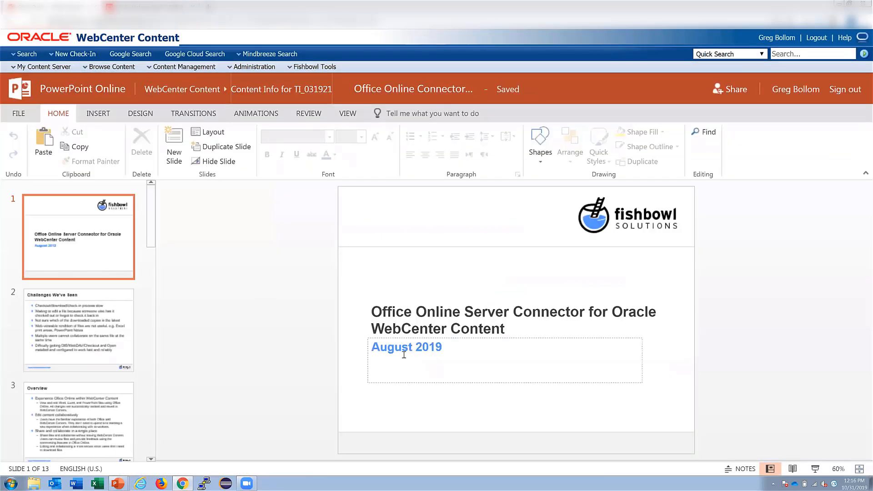
{"action": "left_click", "coordinate": [403, 355]}
{"action": "double_click", "coordinate": [387, 354]}
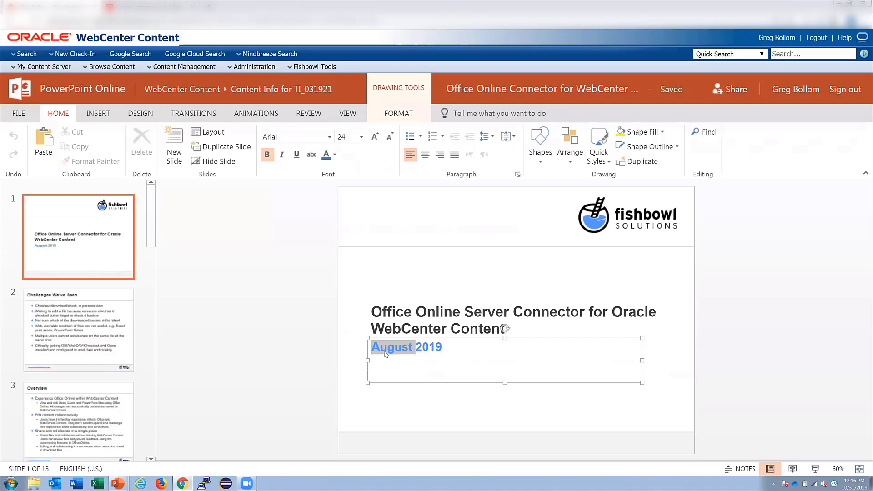
{"action": "type", "text": "October"}
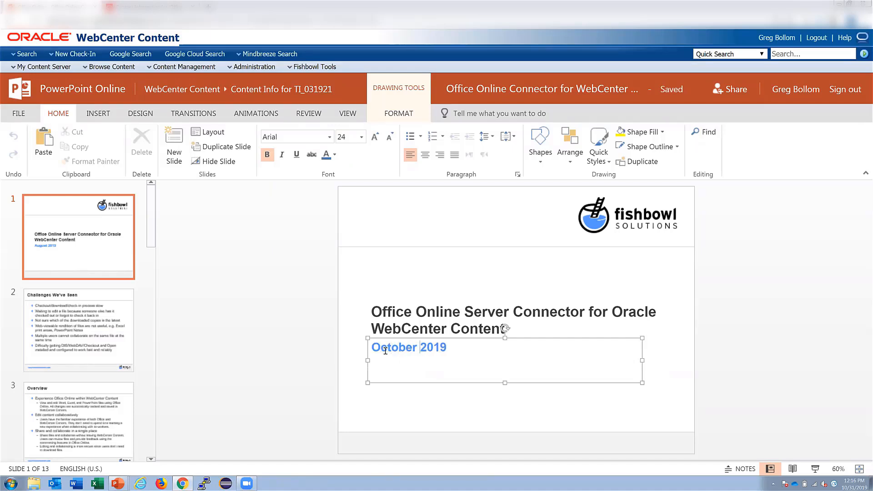
- Exit PowerPoint Online and refresh the Content Information page to show revision 4
{"action": "left_click", "coordinate": [15, 114]}
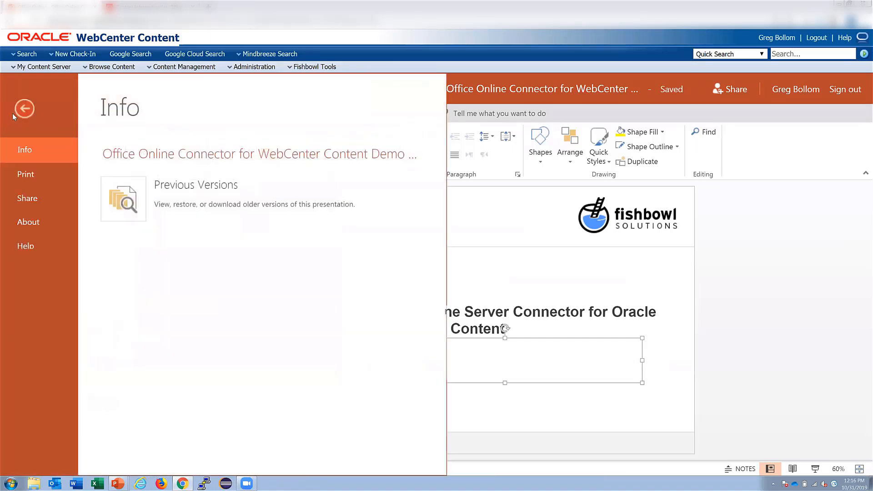
{"action": "left_click", "coordinate": [25, 278]}
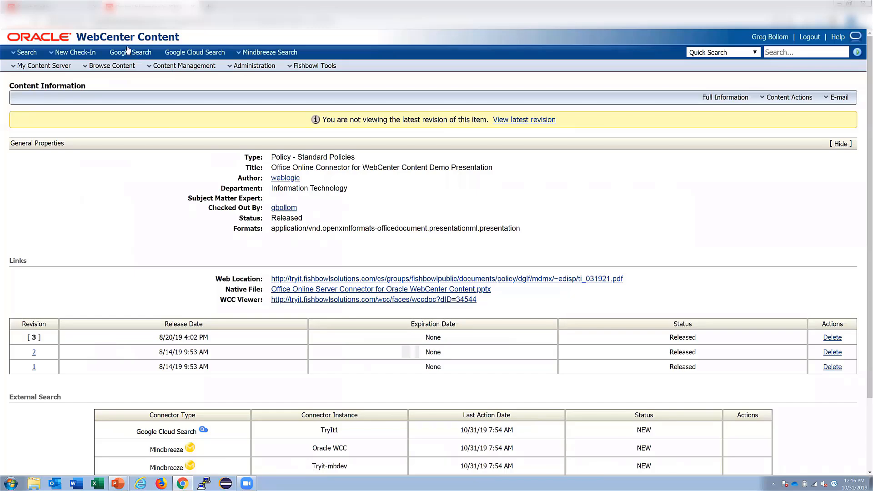
{"action": "left_click", "coordinate": [35, 22]}
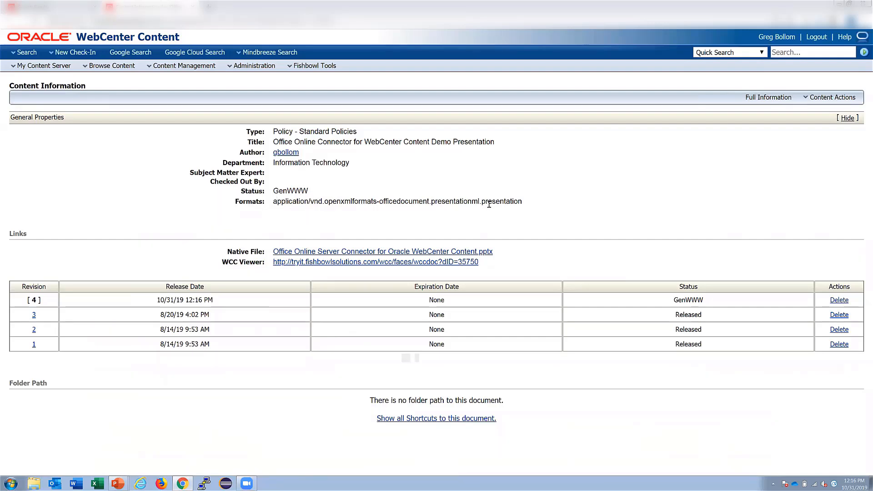
- Run an empty Quick Search and open the presentation's newest revision in PowerPoint Online
{"action": "left_click", "coordinate": [863, 52]}
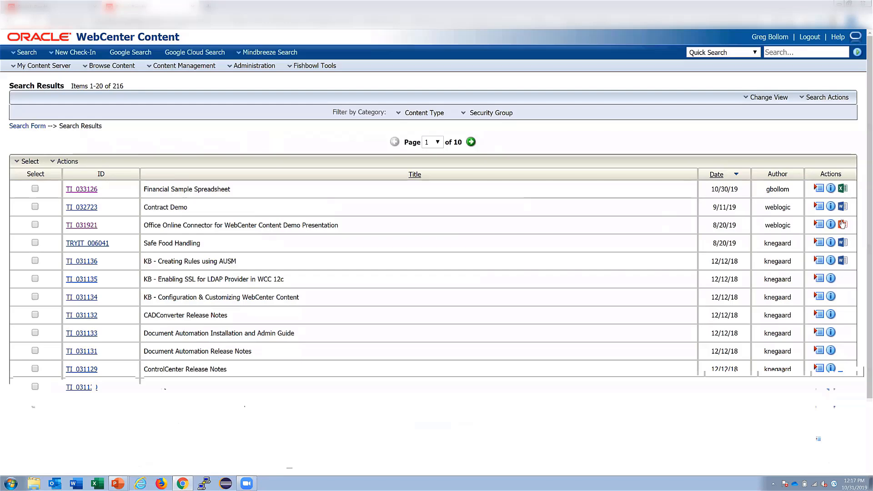
{"action": "left_click", "coordinate": [843, 224]}
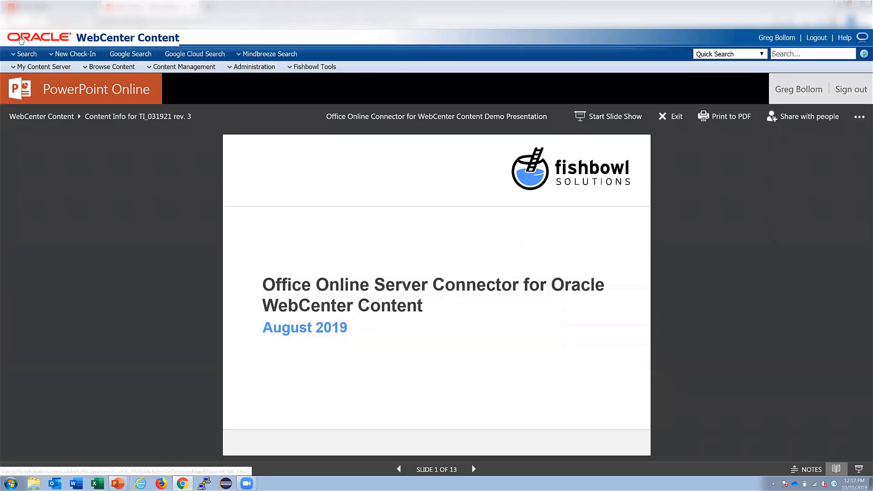
{"action": "left_click", "coordinate": [9, 21]}
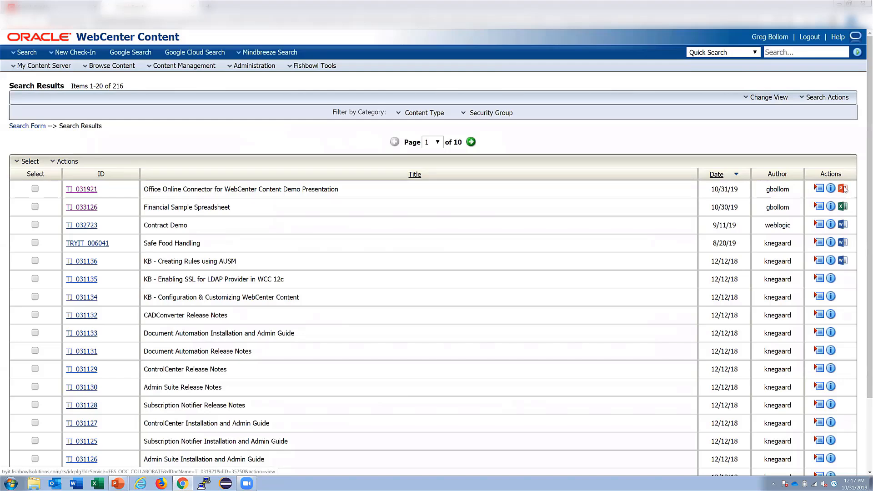
{"action": "left_click", "coordinate": [842, 188]}
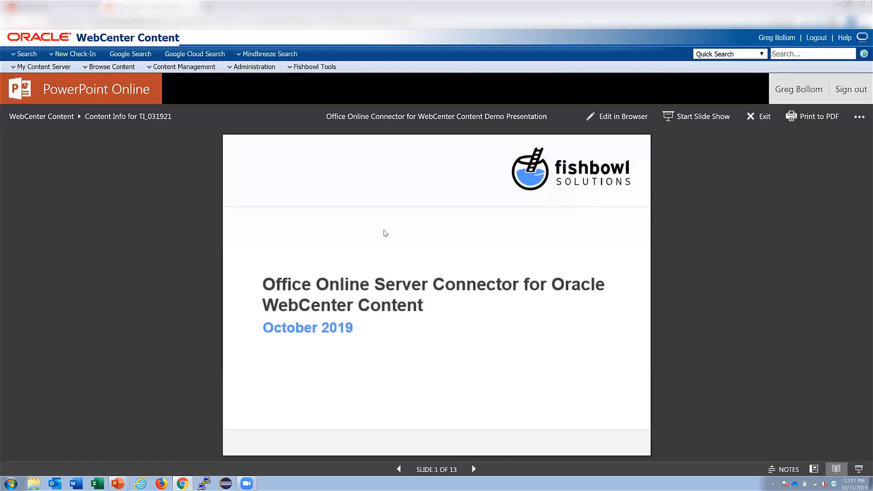
- Edit the presentation in the browser and bring up Share with people from the File menu
{"action": "left_click", "coordinate": [626, 119]}
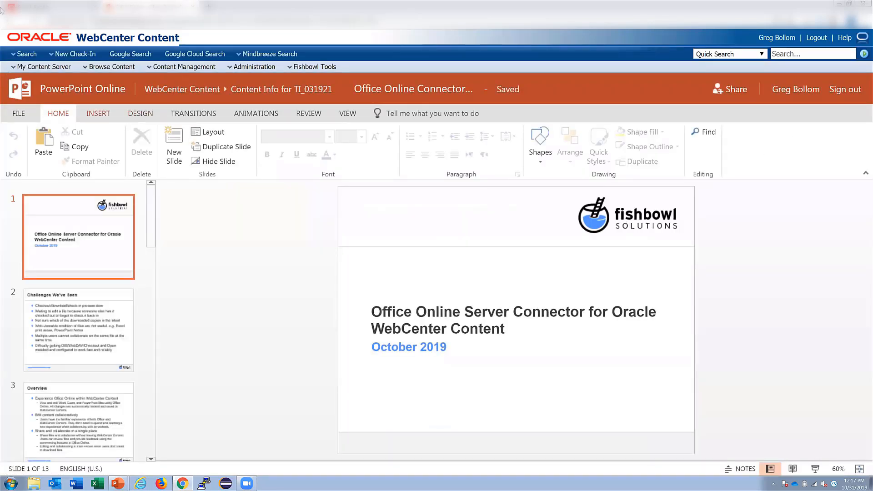
{"action": "left_click", "coordinate": [19, 115]}
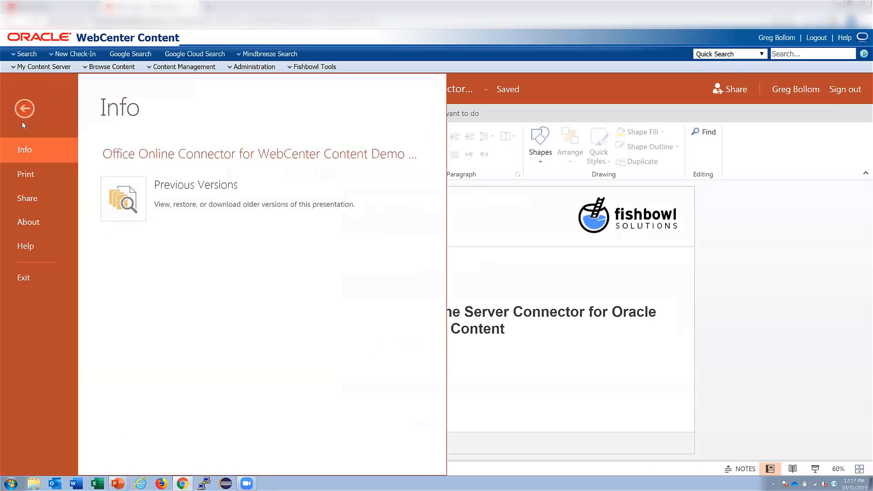
{"action": "left_click", "coordinate": [39, 198]}
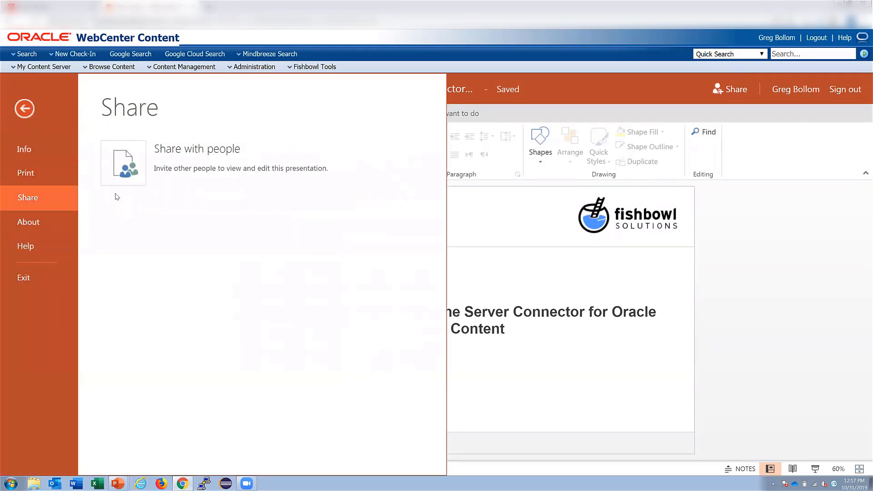
{"action": "left_click", "coordinate": [157, 168]}
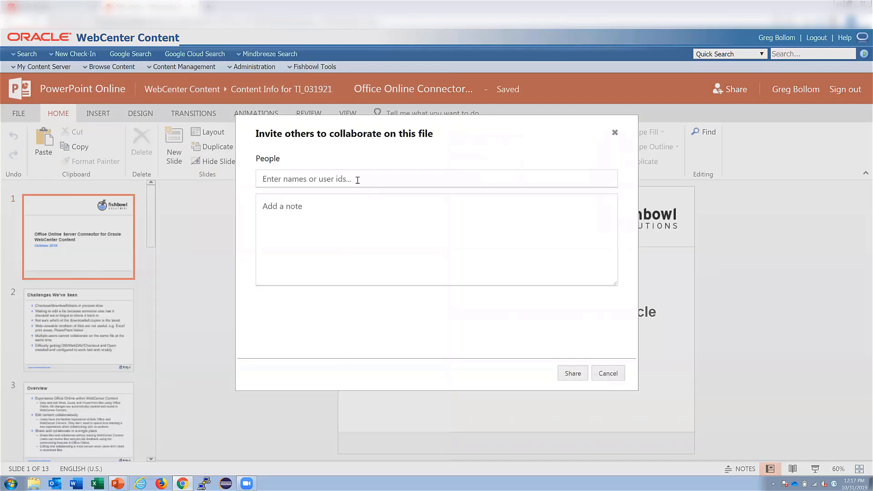
- Invite the suggested colleague to co-edit with the note 'Help me out with this' and share
{"action": "type", "text": "jas"}
{"action": "key", "text": "Return"}
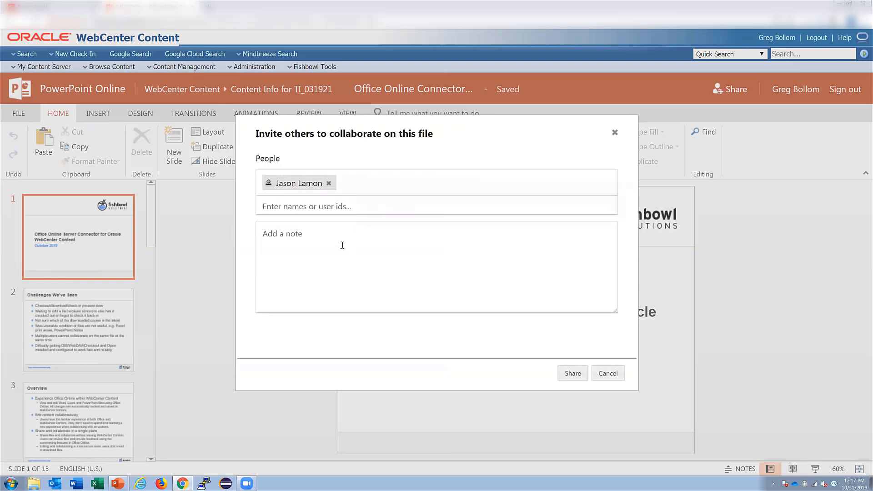
{"action": "left_click", "coordinate": [342, 245]}
{"action": "type", "text": "Help me out ew"}
{"action": "key", "text": "BackSpace"}
{"action": "key", "text": "BackSpace"}
{"action": "type", "text": "wo"}
{"action": "type", "text": "th this"}
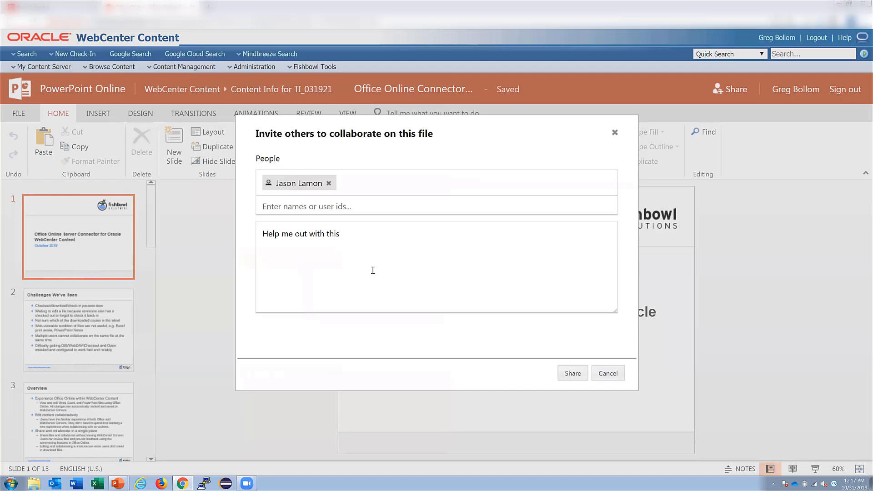
{"action": "left_click", "coordinate": [574, 374]}
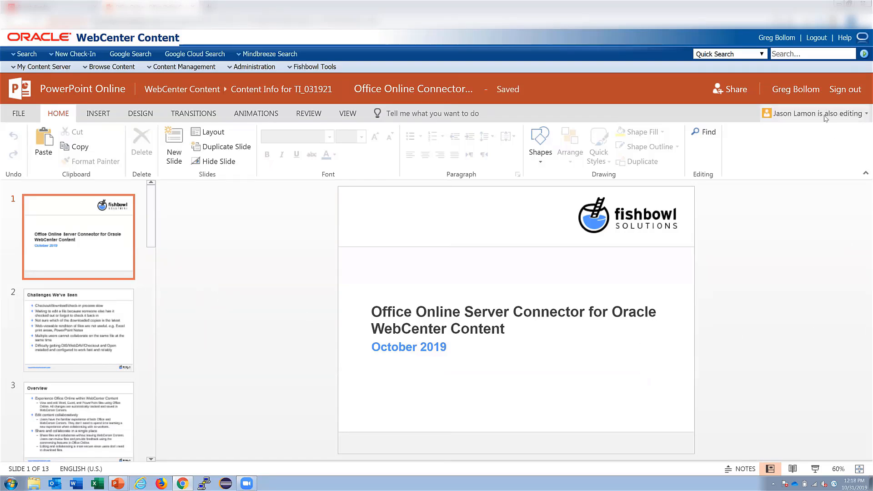
- Check who else is editing, then open the Content Info page for TI_031921
{"action": "left_click", "coordinate": [798, 117]}
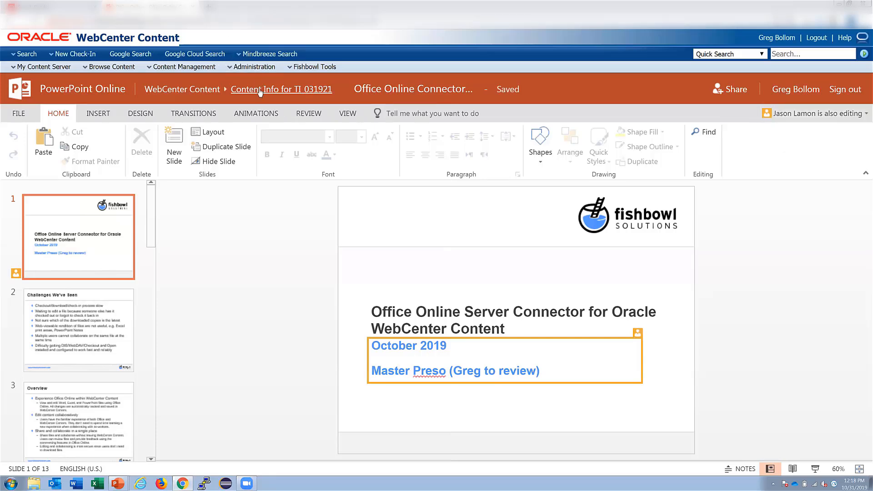
{"action": "left_click", "coordinate": [260, 90]}
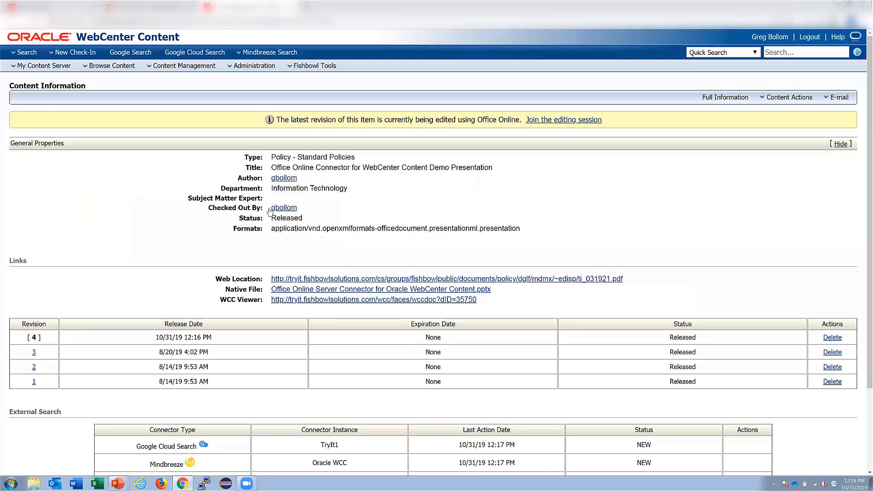
- Exit PowerPoint Online from its FILE menu, returning to the presentation's revision 4 information
{"action": "left_click", "coordinate": [151, 5]}
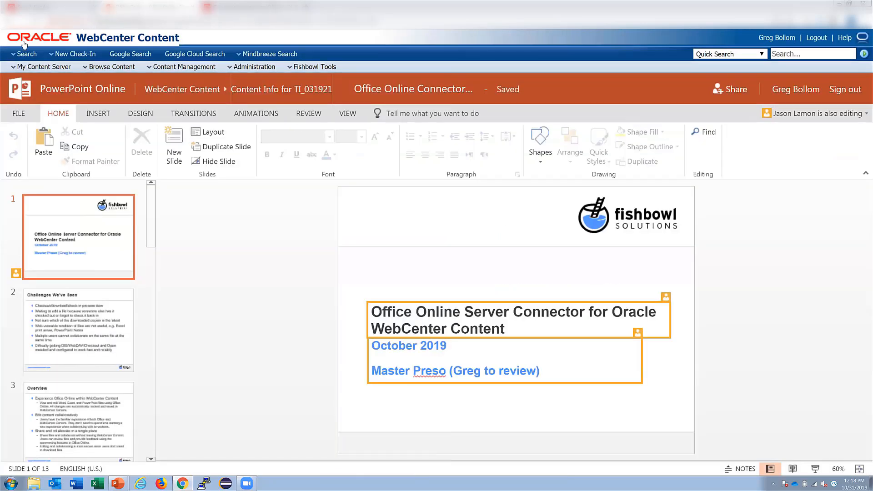
{"action": "left_click", "coordinate": [12, 116]}
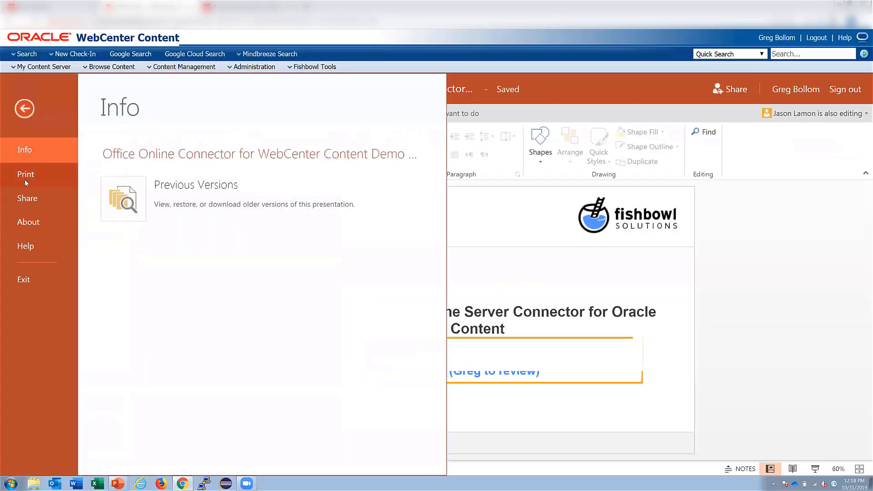
{"action": "left_click", "coordinate": [24, 279]}
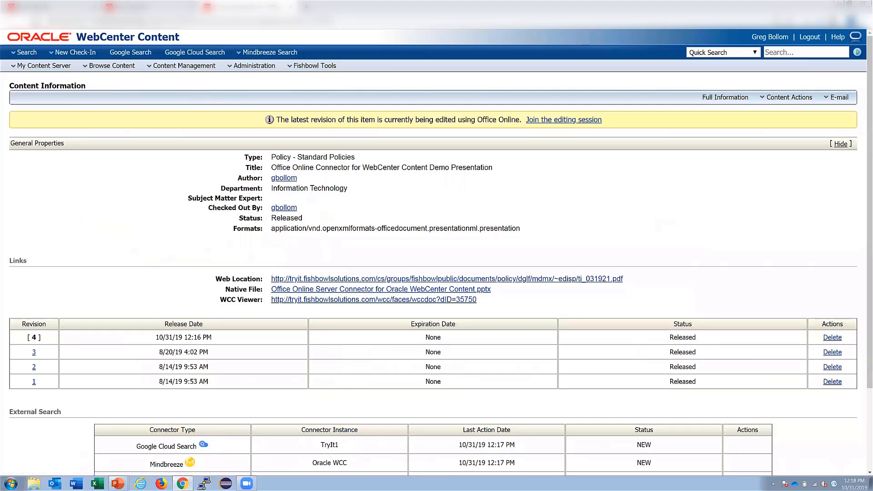
- Refresh the content information twice until revision 5, dated 10/31/19 with status GenWWW, appears
{"action": "left_click", "coordinate": [36, 21]}
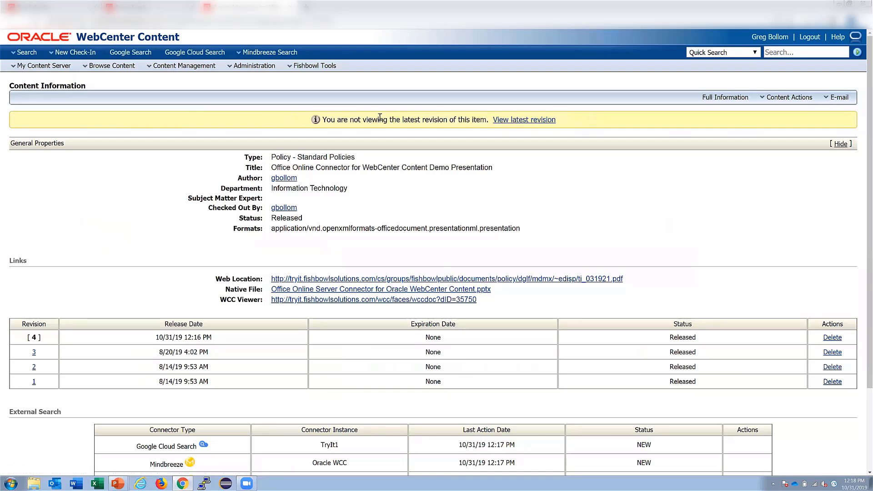
{"action": "left_click", "coordinate": [35, 21]}
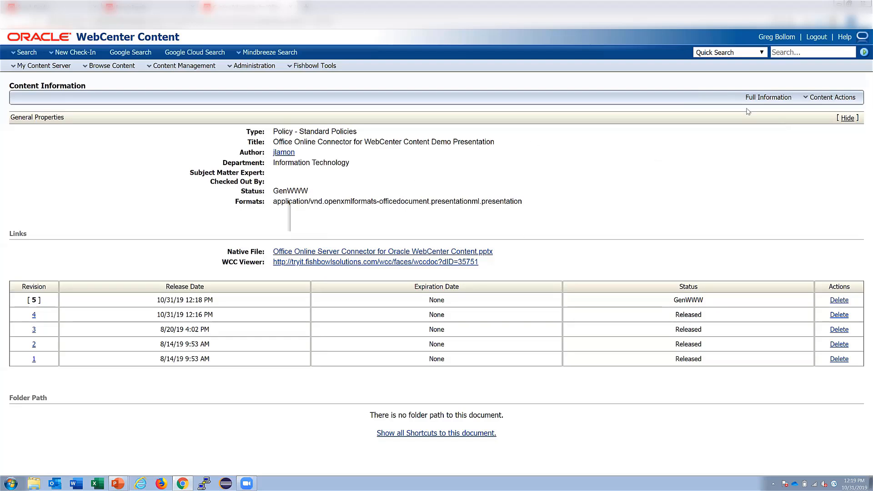
{"action": "left_click", "coordinate": [833, 102]}
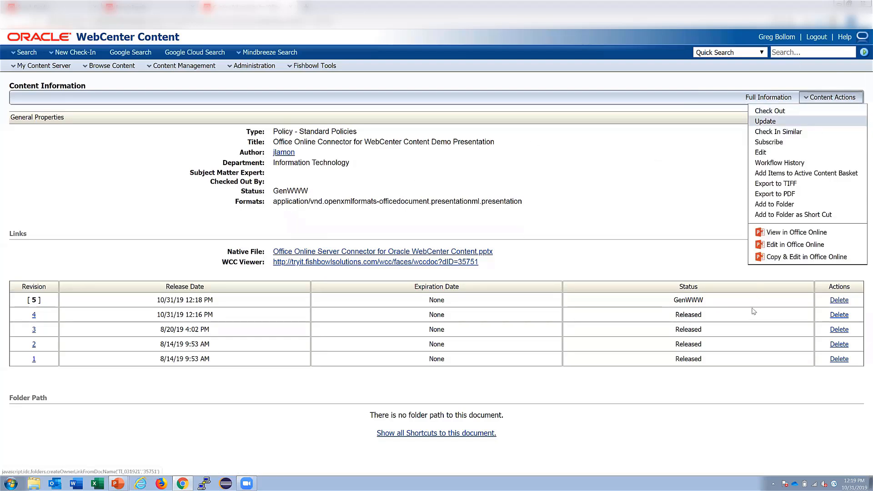
- Open the latest revision in PowerPoint Online and review its five-entry Previous Versions history
{"action": "left_click", "coordinate": [787, 234]}
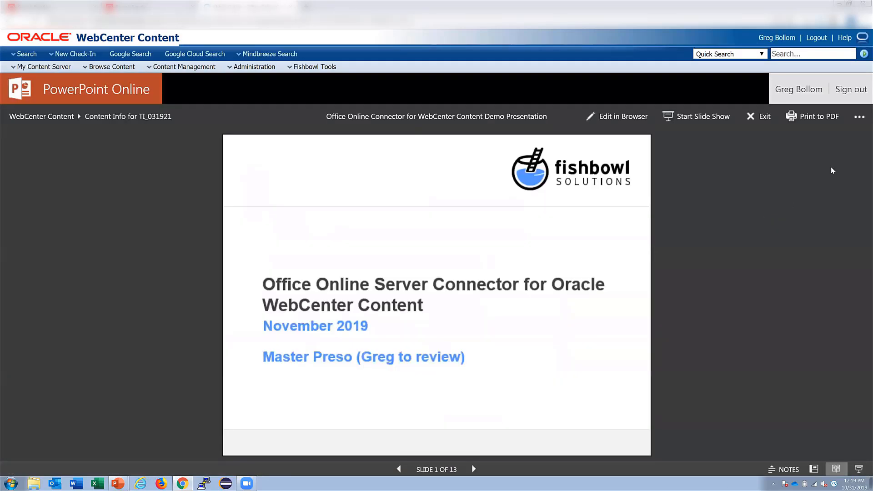
{"action": "left_click", "coordinate": [859, 118]}
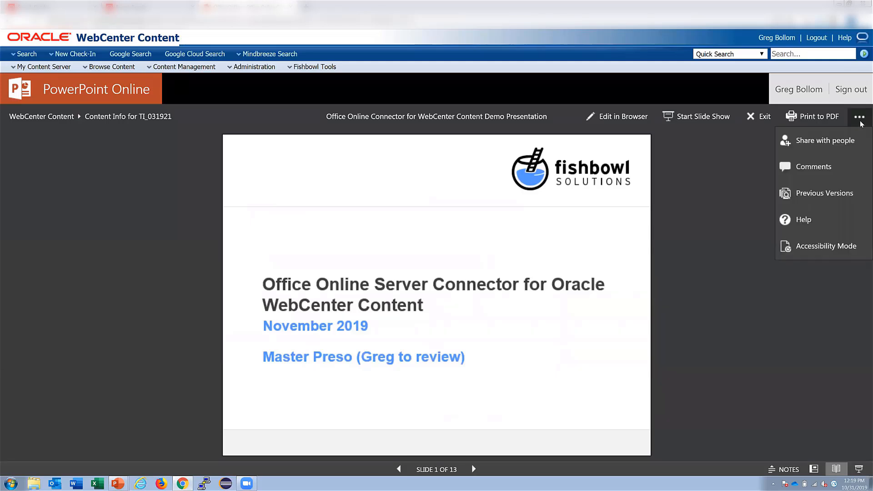
{"action": "left_click", "coordinate": [813, 195]}
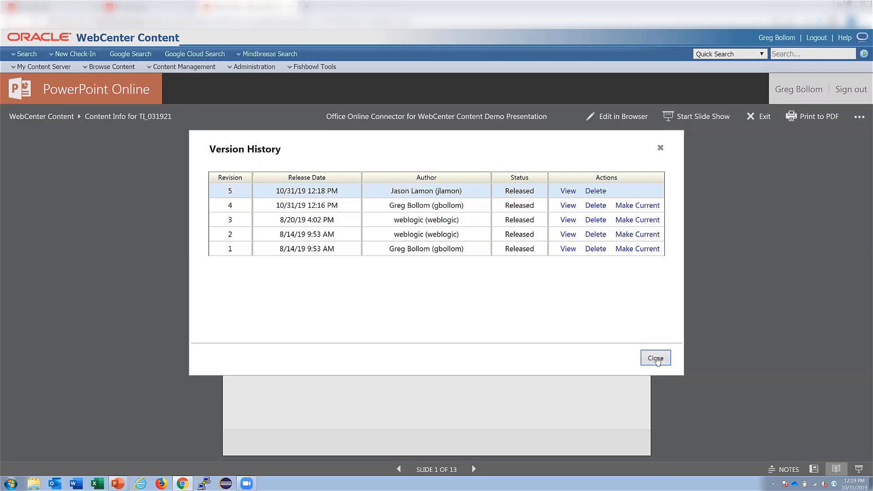
{"action": "left_click", "coordinate": [656, 359]}
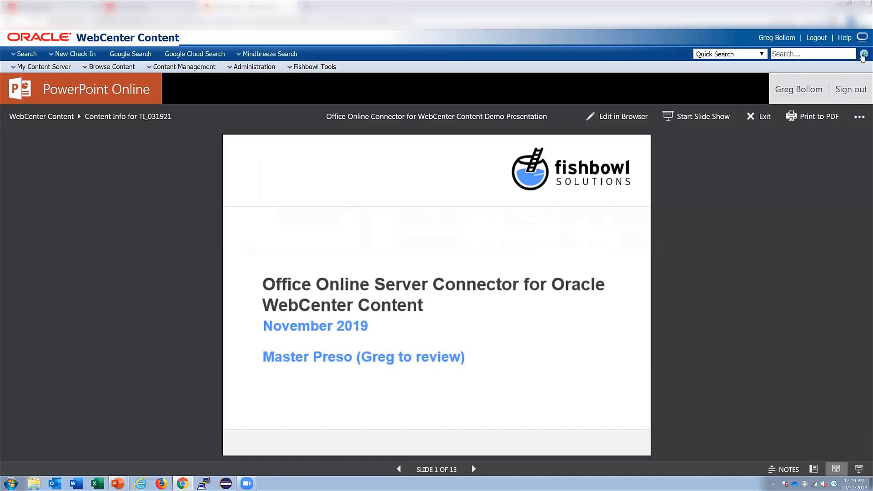
- Run Quick Search, then start a New Check-In of type Standard Check-In
{"action": "left_click", "coordinate": [862, 54]}
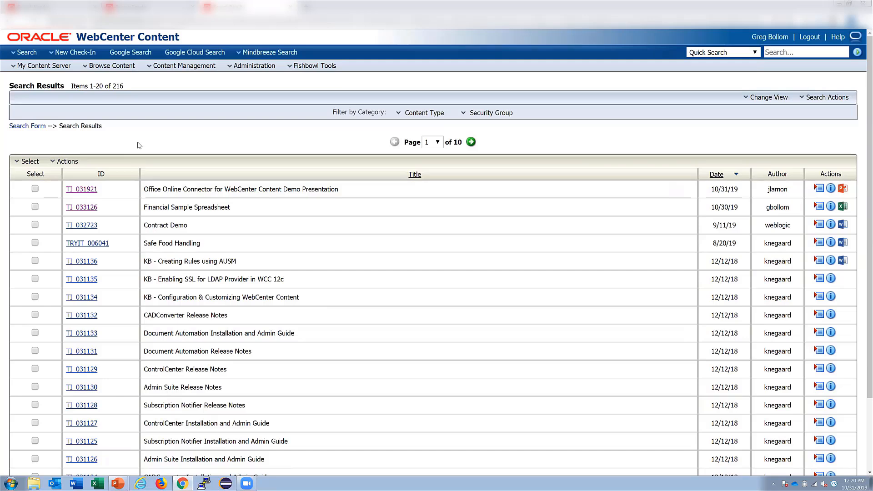
{"action": "left_click", "coordinate": [64, 56]}
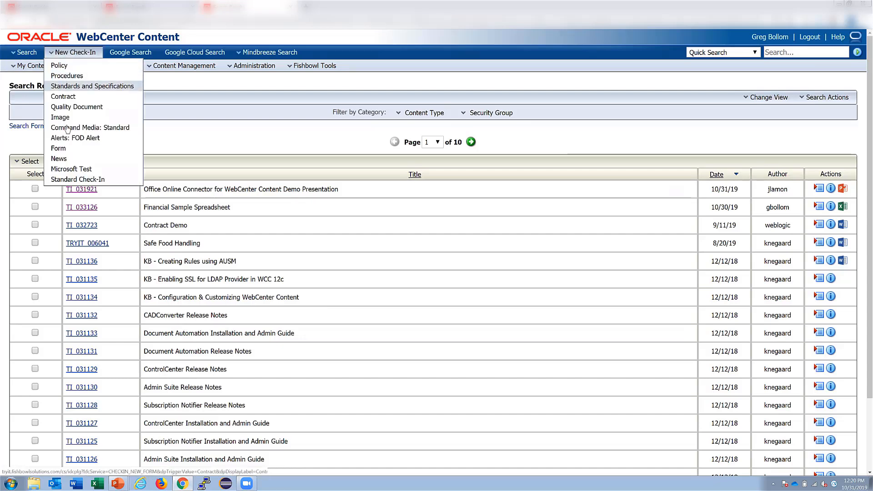
{"action": "left_click", "coordinate": [86, 181]}
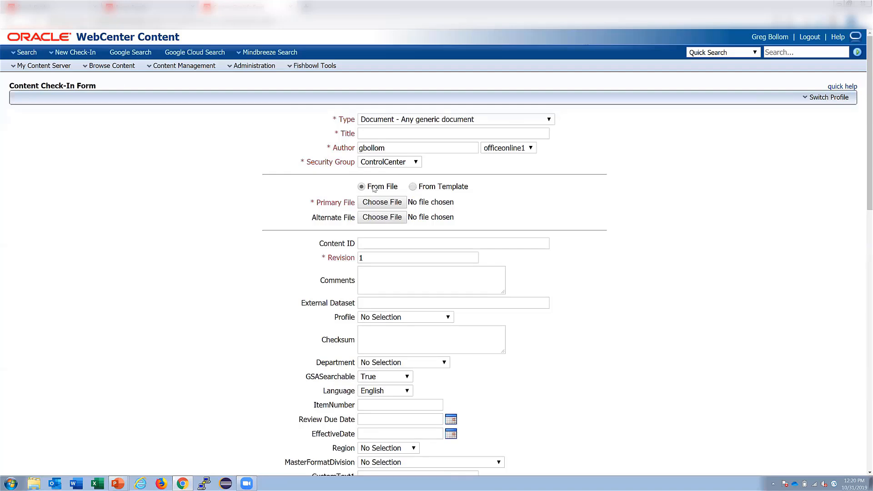
- Base the check-in on the New Microsoft Word Document template and title it 'new doc'
{"action": "left_click", "coordinate": [413, 188]}
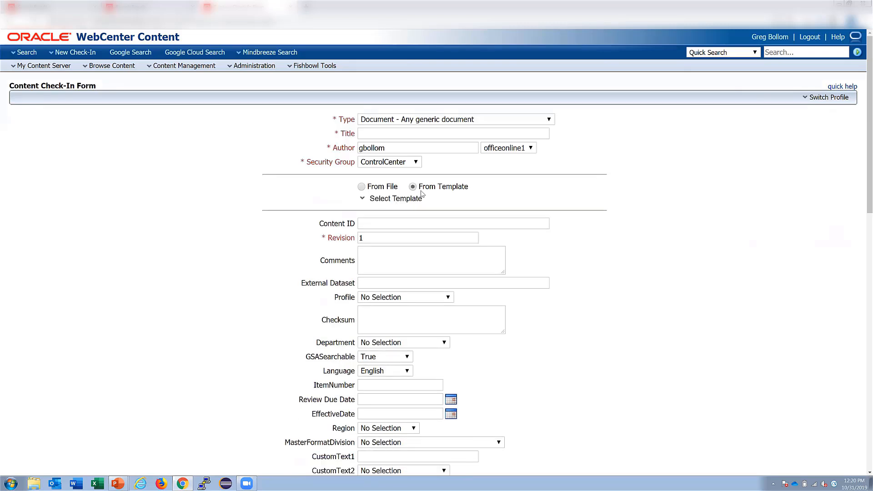
{"action": "left_click", "coordinate": [397, 202]}
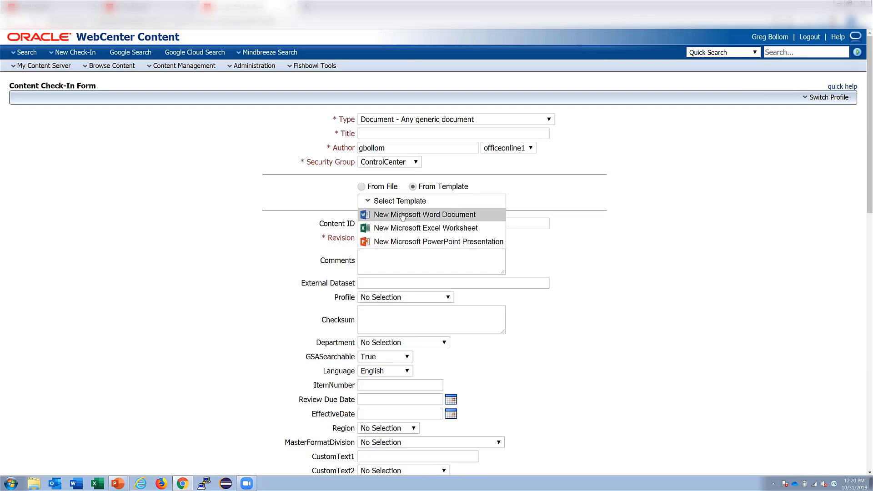
{"action": "left_click", "coordinate": [398, 220]}
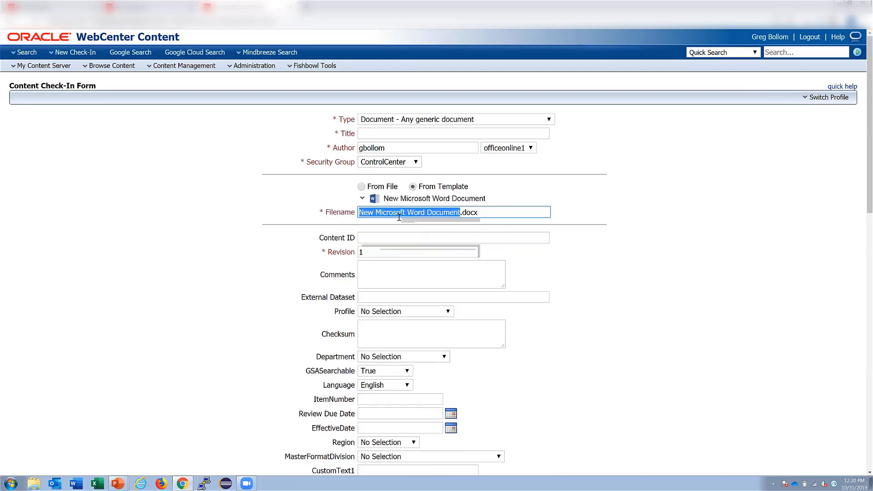
{"action": "left_click", "coordinate": [382, 135]}
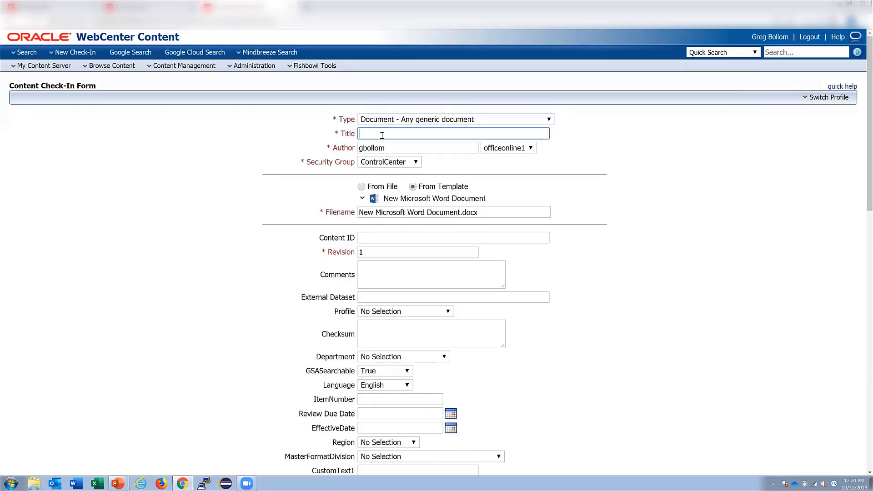
{"action": "double_click", "coordinate": [388, 212]}
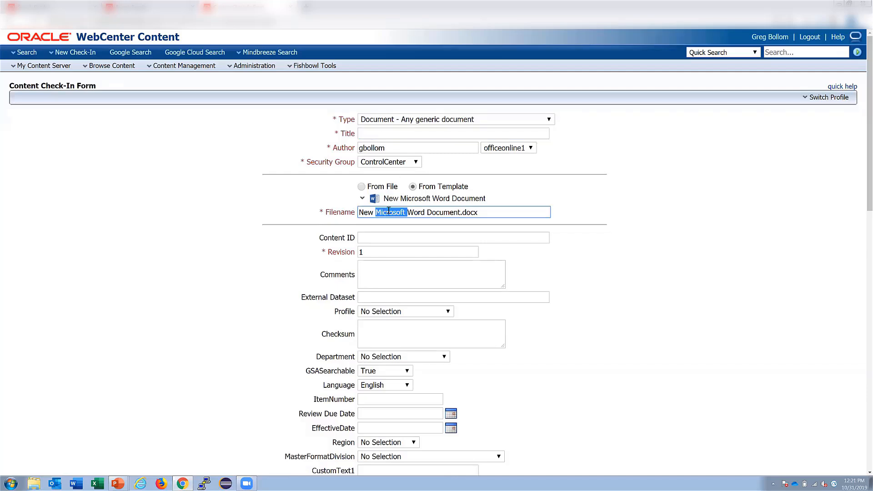
{"action": "left_click", "coordinate": [411, 213]}
{"action": "left_click", "coordinate": [396, 134]}
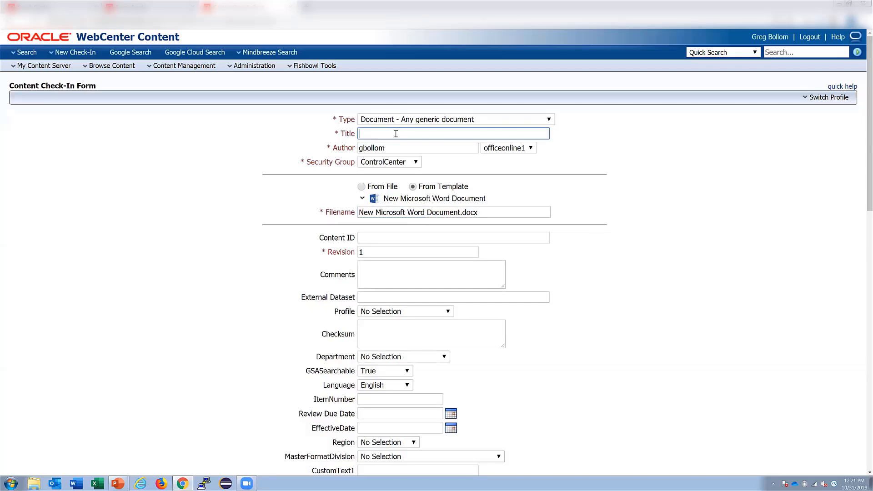
{"action": "type", "text": "new doc"}
{"action": "left_click", "coordinate": [648, 329]}
- Type 'New document' in Word Online, then exit to TI_033127's revision 1 information page
{"action": "scroll", "coordinate": [648, 329], "scroll_direction": "down", "scroll_amount": 15}
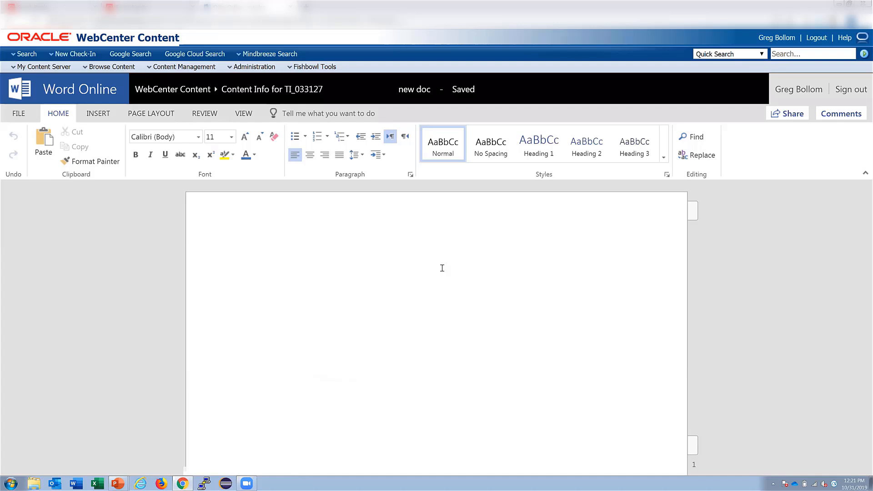
{"action": "type", "text": "New docum"}
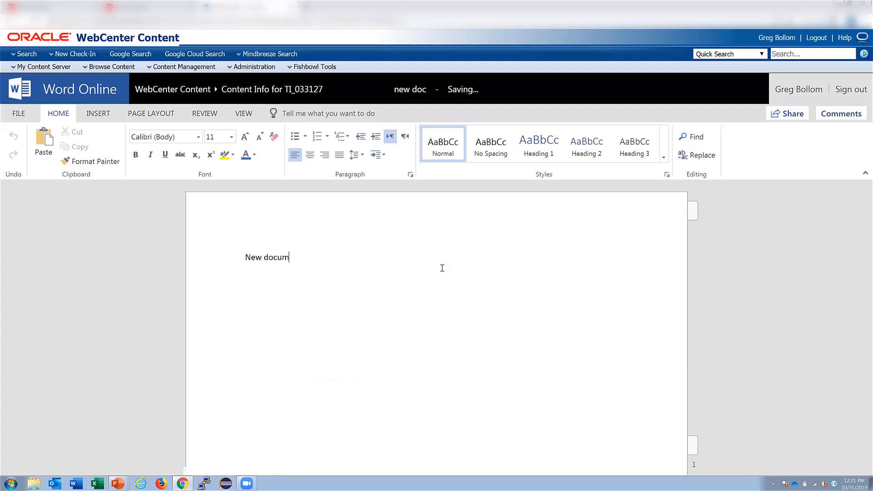
{"action": "type", "text": "ent"}
{"action": "left_click", "coordinate": [23, 116]}
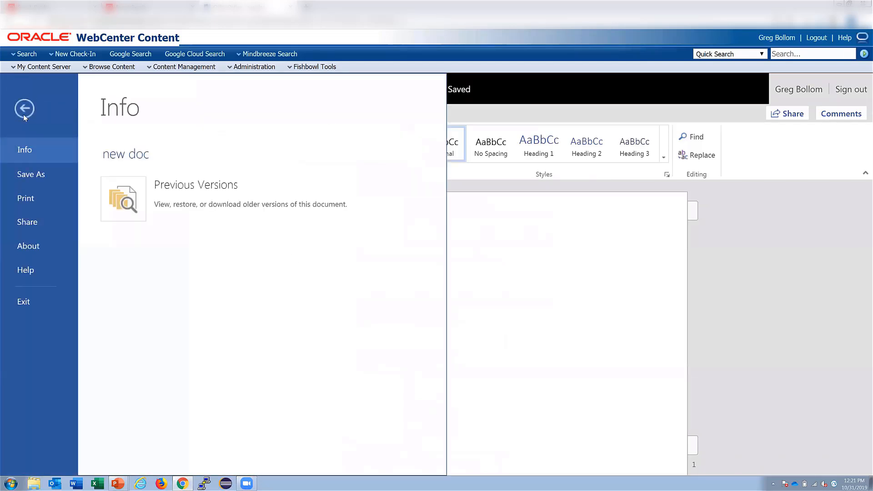
{"action": "left_click", "coordinate": [38, 309]}
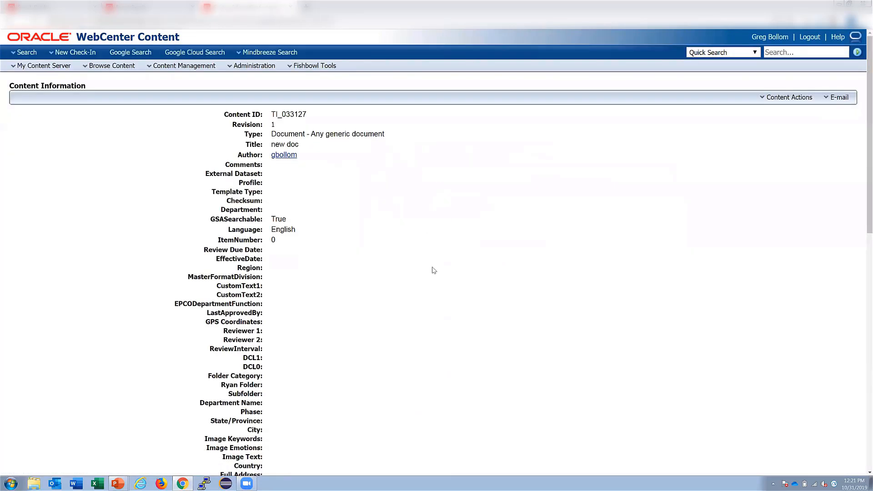
{"action": "scroll", "coordinate": [435, 256], "scroll_direction": "down", "scroll_amount": 7}
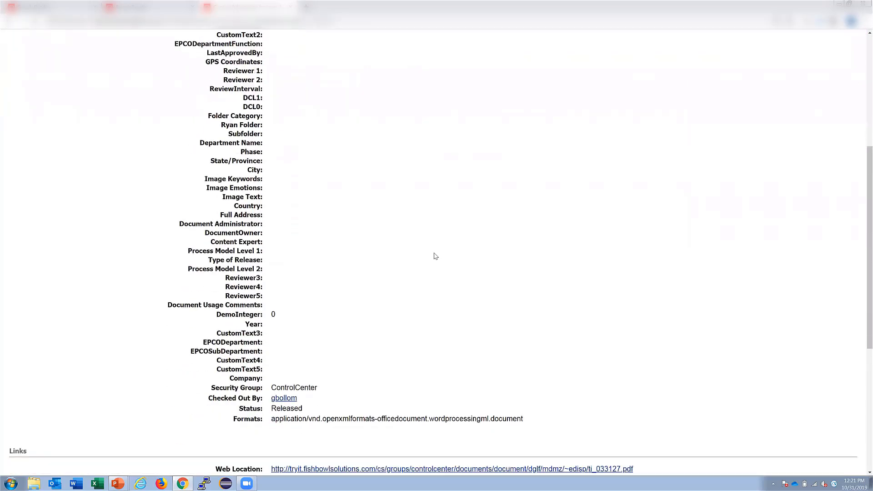
{"action": "scroll", "coordinate": [435, 255], "scroll_direction": "up", "scroll_amount": 8}
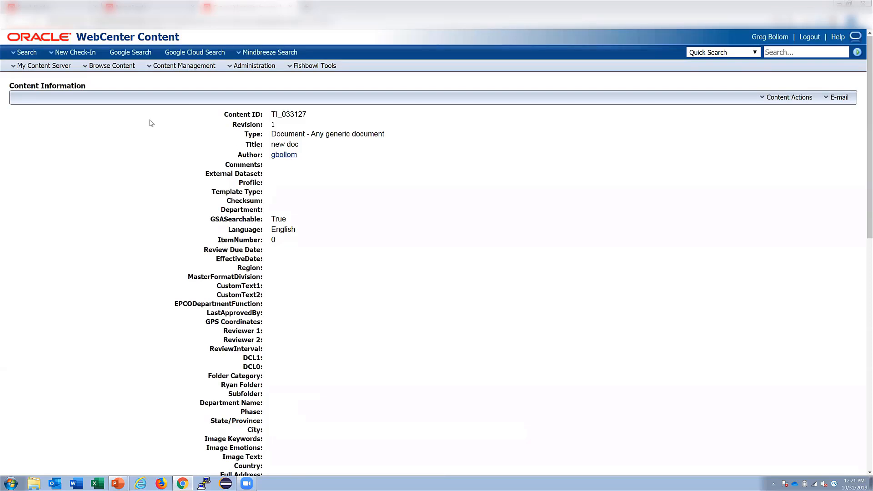
- Check in a Policy from the Corporate Policy template titled 'new polciy'
{"action": "left_click", "coordinate": [79, 57]}
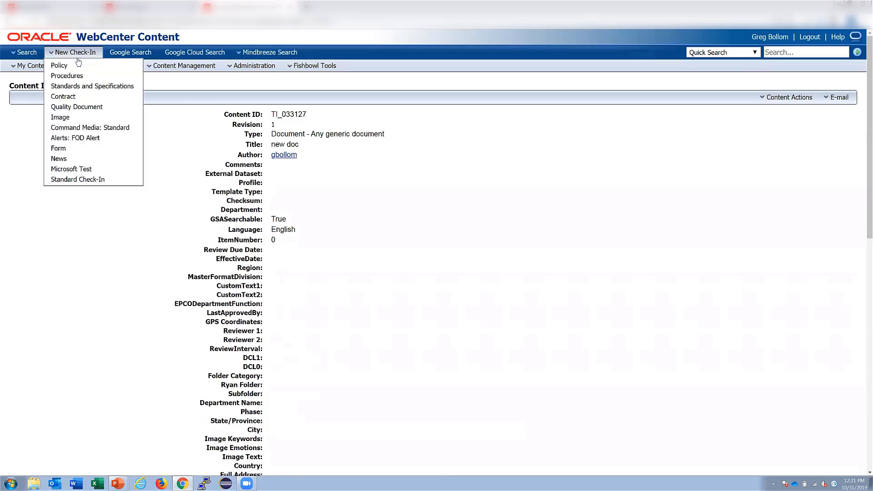
{"action": "left_click", "coordinate": [76, 67]}
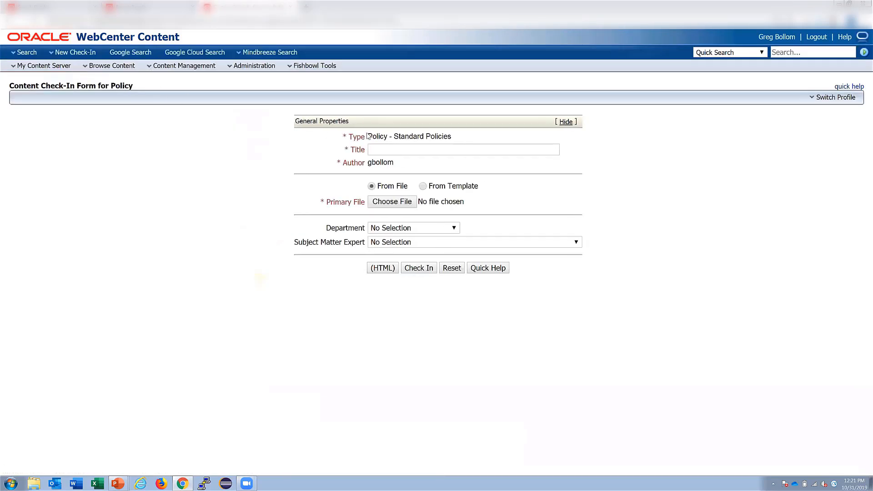
{"action": "left_click", "coordinate": [79, 57]}
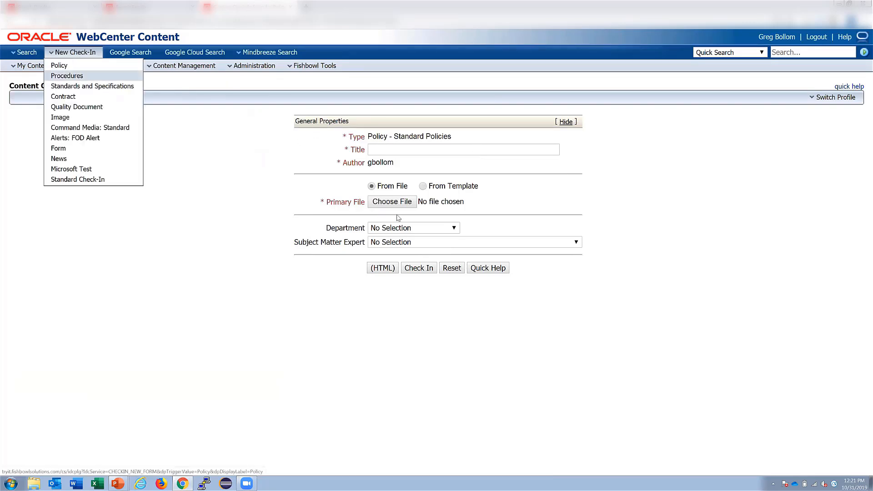
{"action": "left_click", "coordinate": [449, 190]}
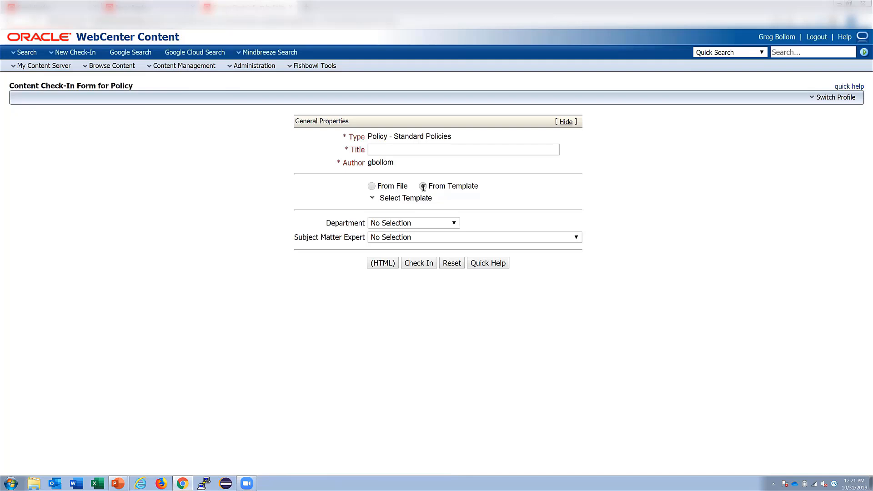
{"action": "left_click", "coordinate": [390, 201]}
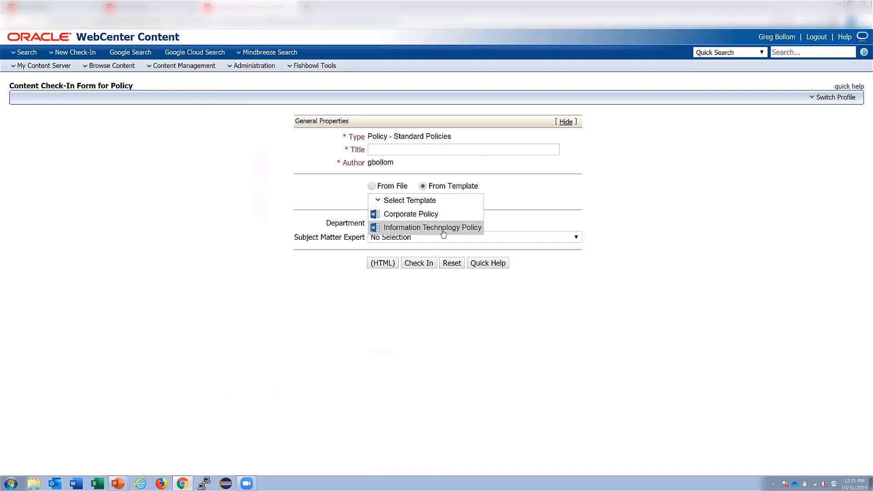
{"action": "left_click", "coordinate": [420, 216]}
{"action": "left_click", "coordinate": [402, 150]}
{"action": "type", "text": "new polci"}
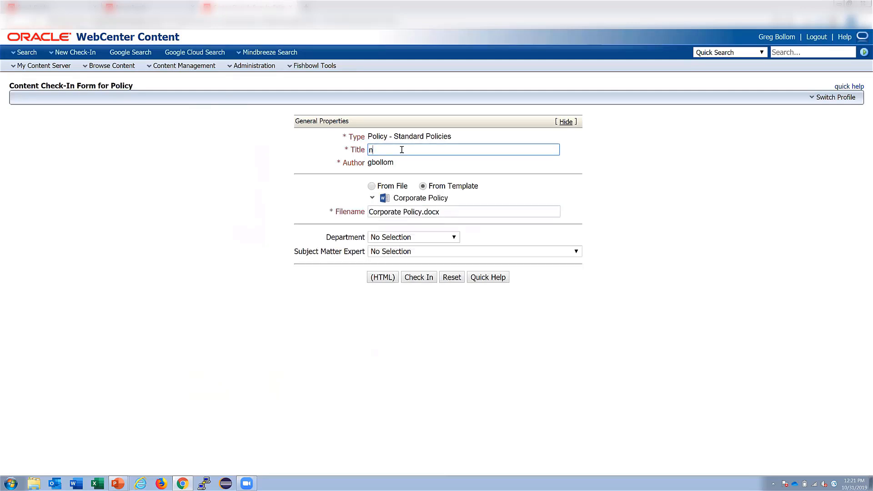
{"action": "type", "text": "y"}
{"action": "left_click", "coordinate": [417, 280]}
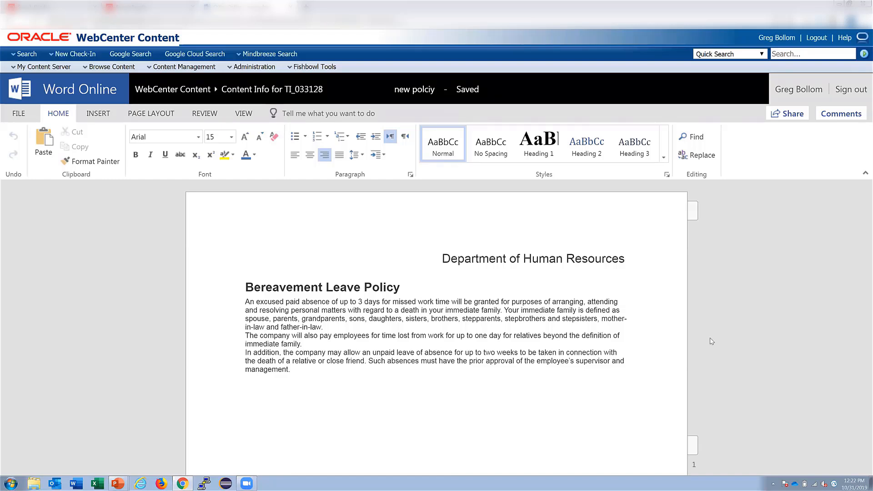
- Leave the policy document and list all 218 content items, with new polciy and new doc on top
{"action": "left_click", "coordinate": [756, 335]}
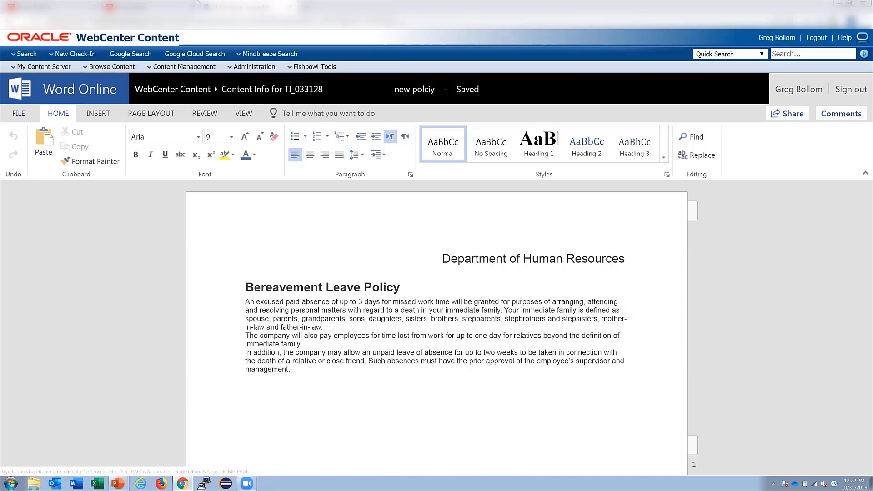
{"action": "left_click", "coordinate": [863, 55]}
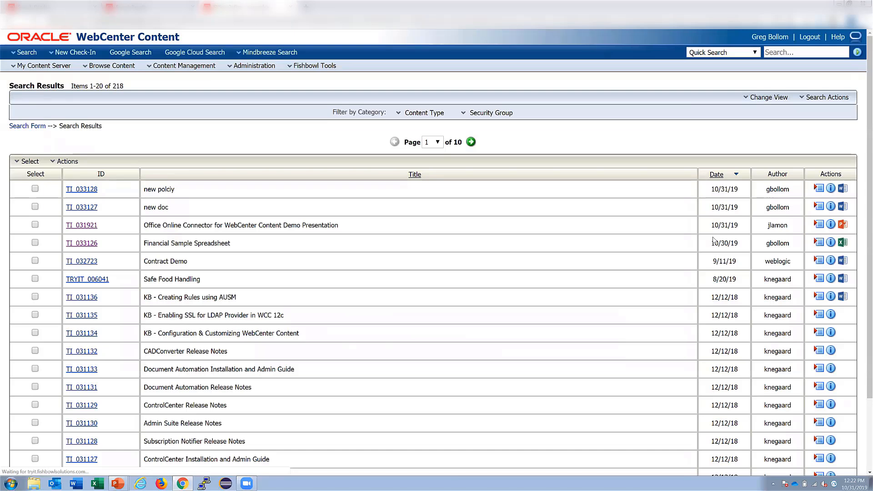
- Copy & Edit new doc in Office Online, title the copy 'new doc copy', and check it in
{"action": "left_click", "coordinate": [818, 207]}
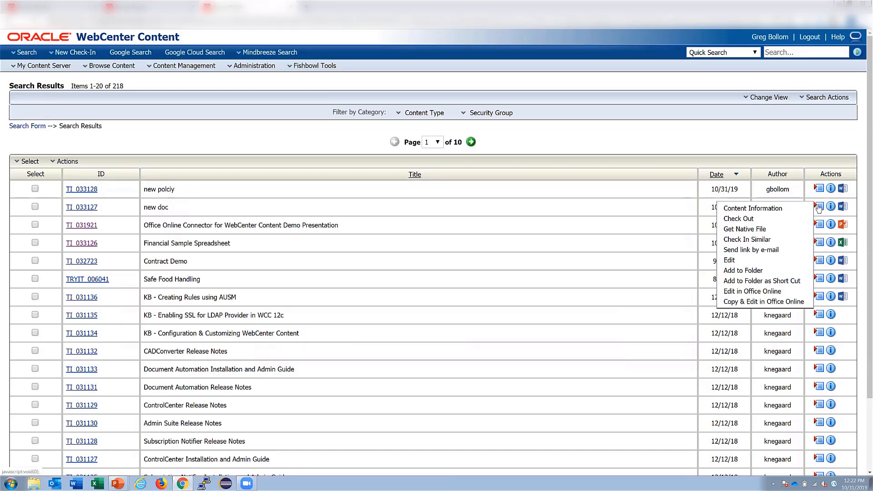
{"action": "left_click", "coordinate": [745, 303]}
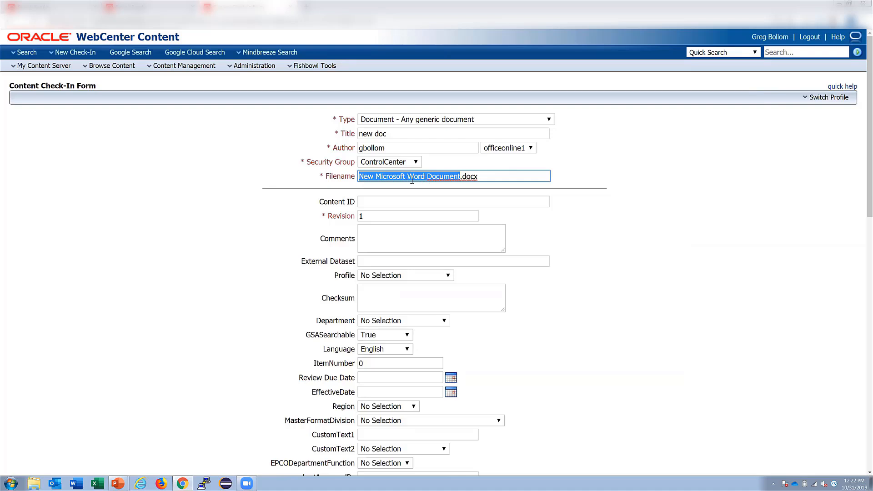
{"action": "left_click", "coordinate": [415, 136]}
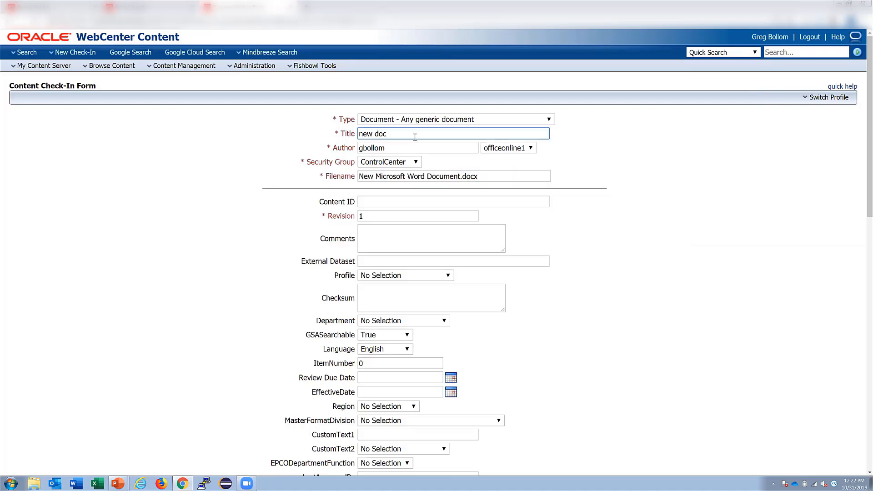
{"action": "type", "text": "copy"}
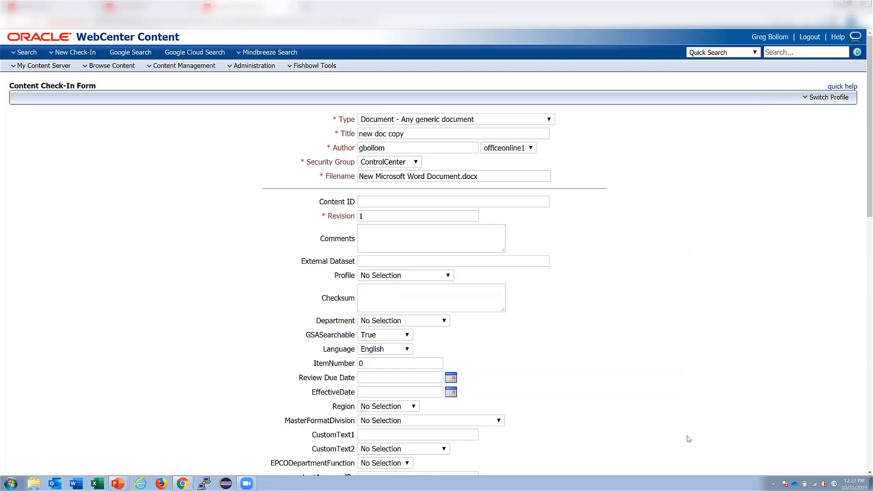
{"action": "scroll", "coordinate": [688, 443], "scroll_direction": "down", "scroll_amount": 15}
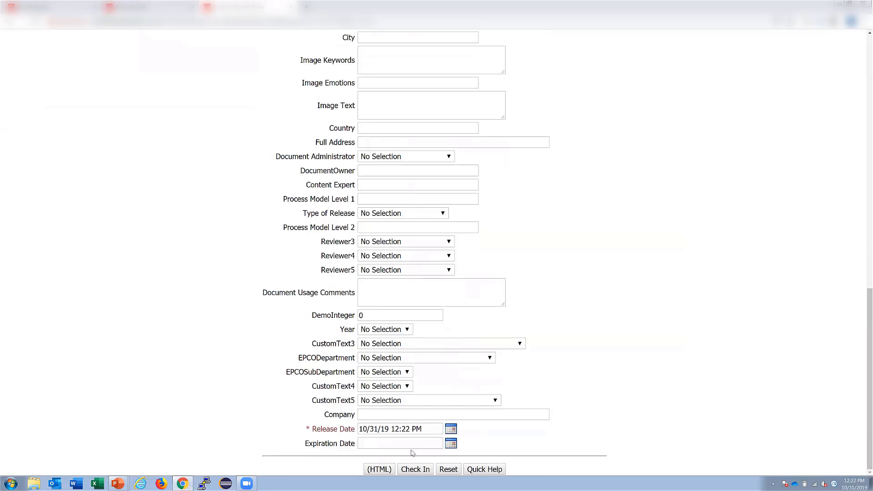
{"action": "left_click", "coordinate": [415, 469]}
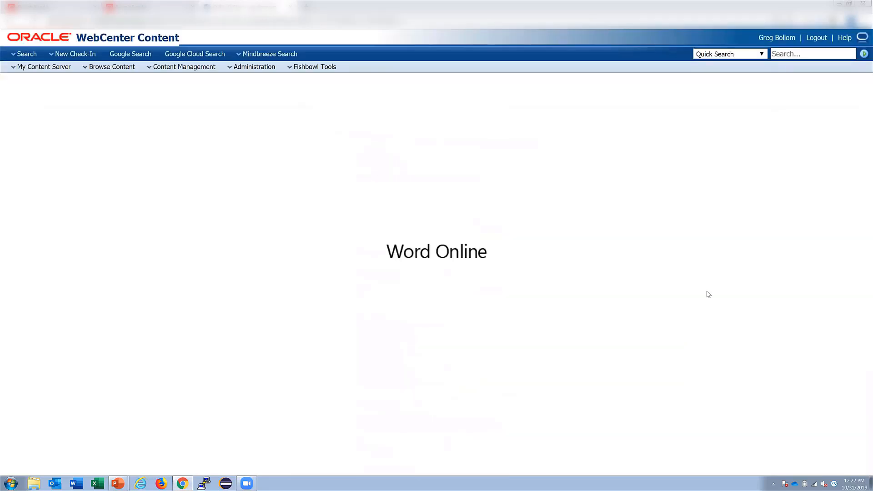